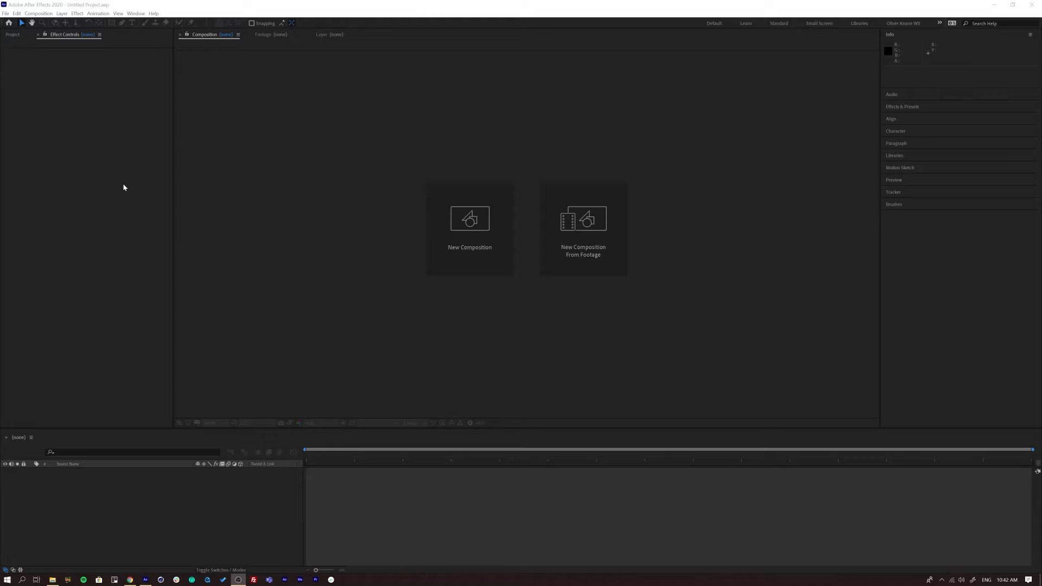
# - Import 4_FlowersBloom.mp4 and the logo animation .mov from the 16 Blending Modes folder into the project
pyautogui.click(104, 259)
pyautogui.click(13, 35)
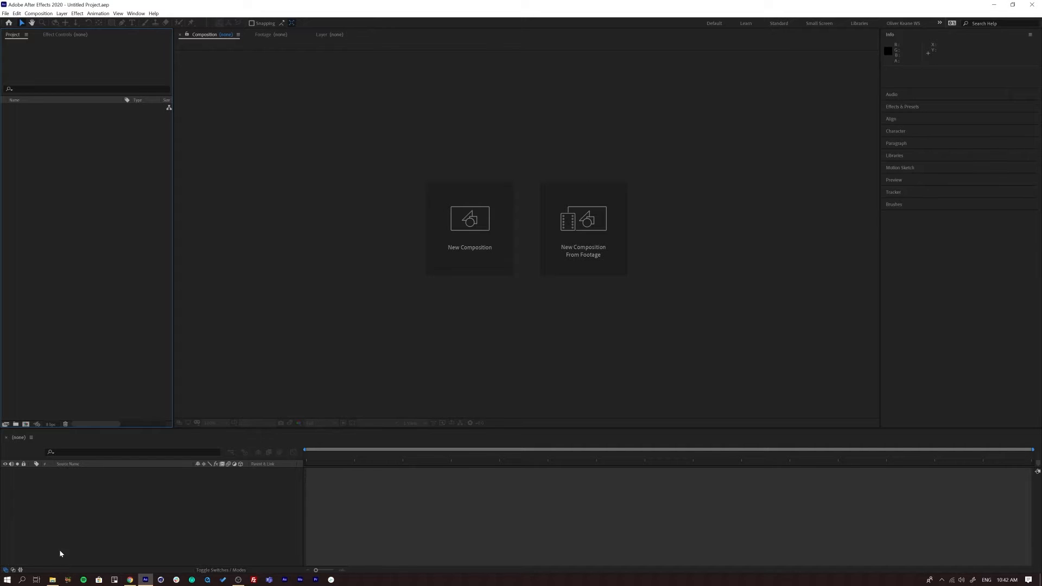
pyautogui.click(54, 583)
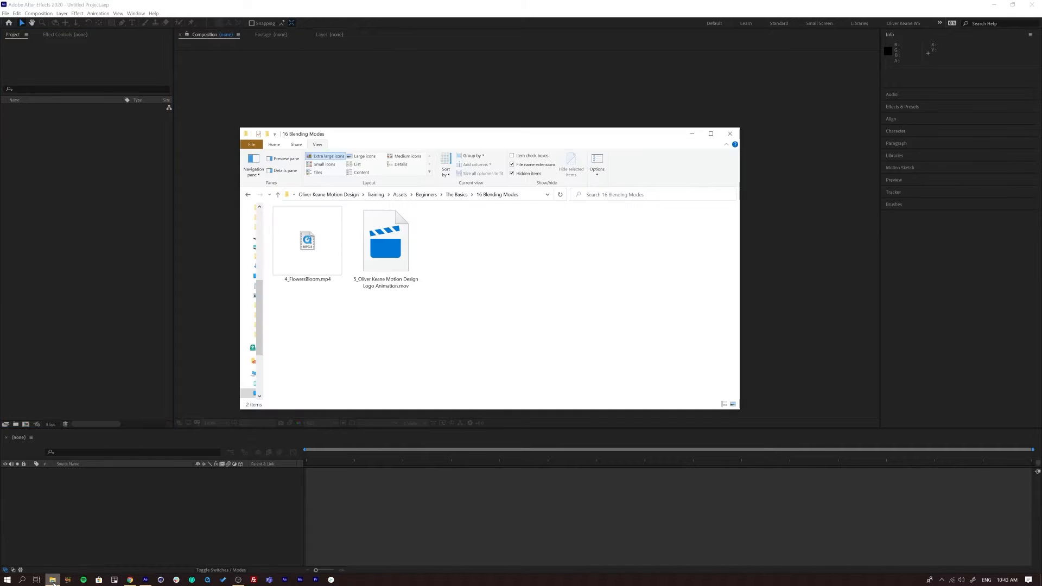
pyautogui.moveTo(464, 130); pyautogui.dragTo(497, 134)
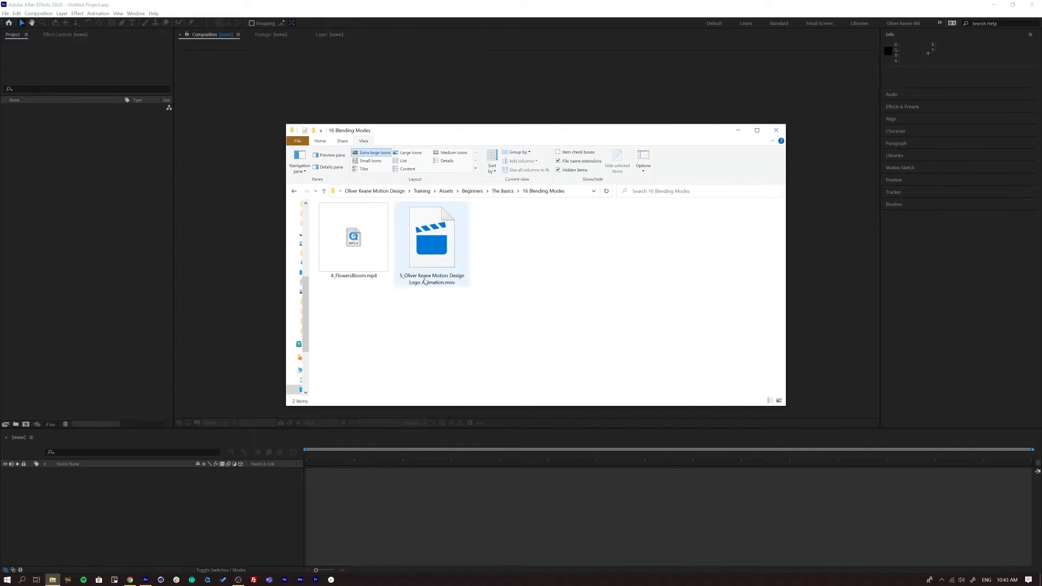
pyautogui.moveTo(465, 130); pyautogui.dragTo(476, 128)
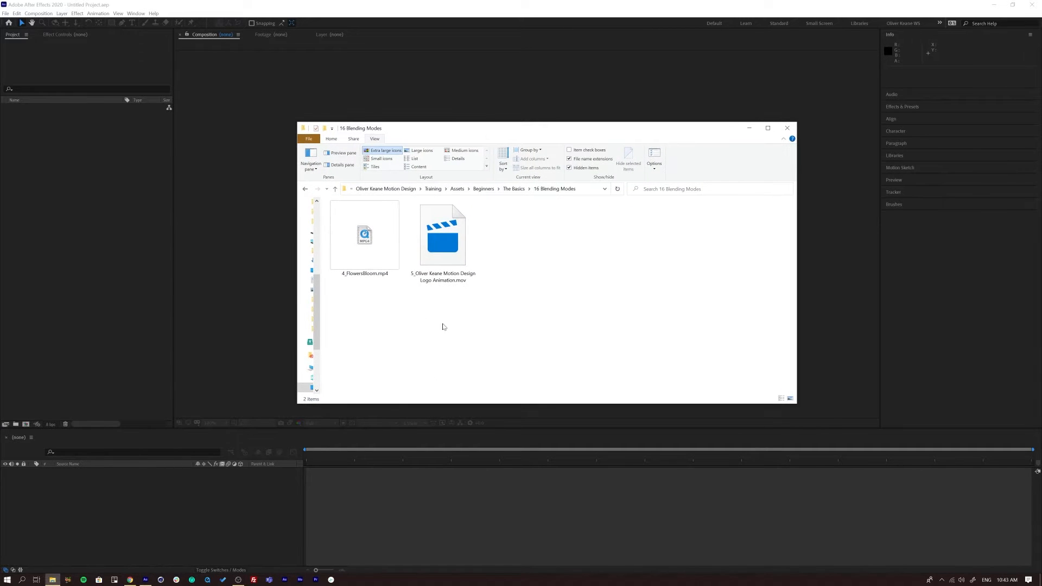
pyautogui.click(358, 245)
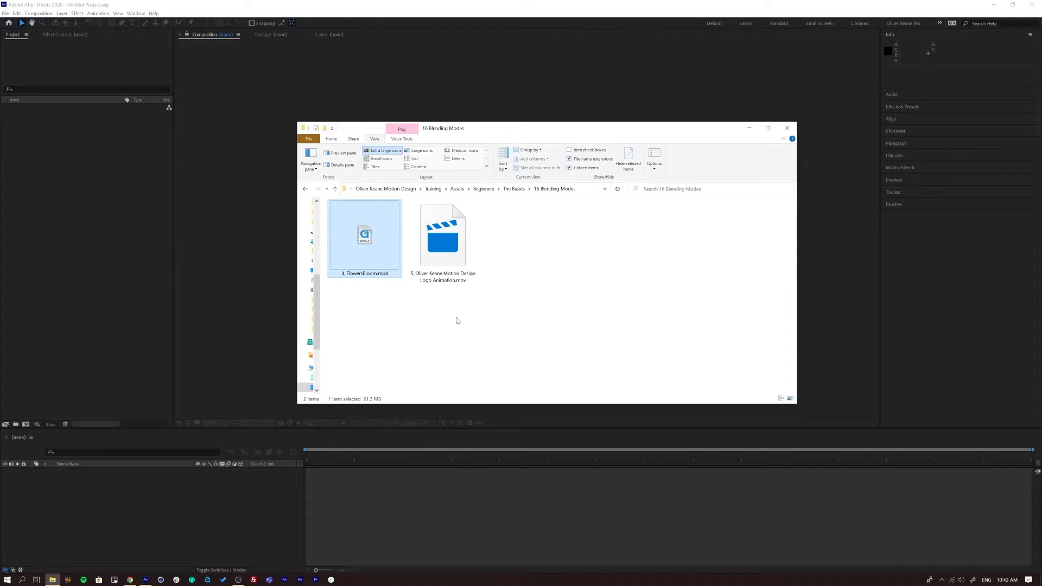
pyautogui.click(450, 250)
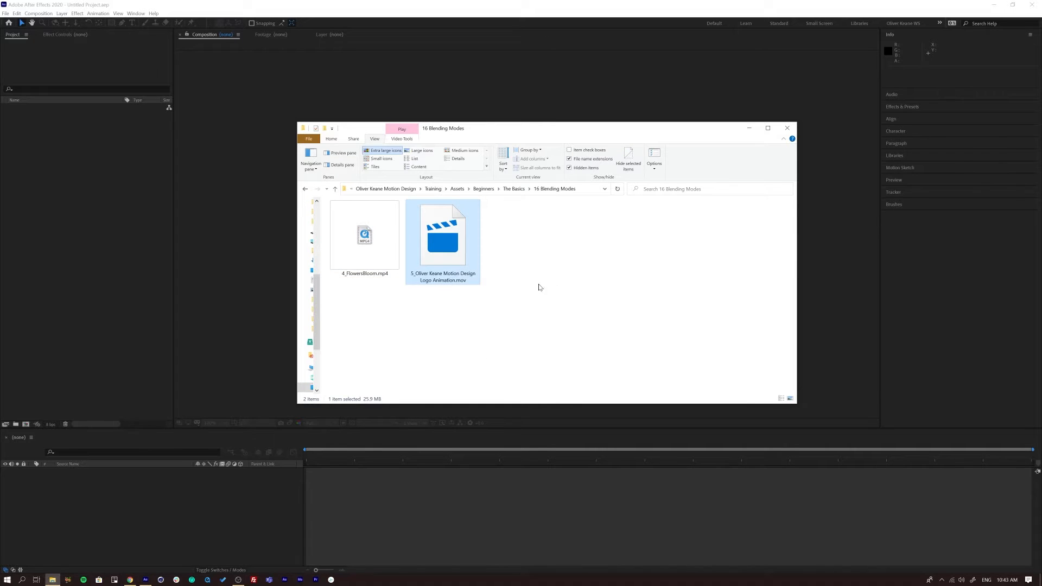
pyautogui.moveTo(578, 237); pyautogui.dragTo(68, 214)
pyautogui.moveTo(78, 296); pyautogui.dragTo(78, 296)
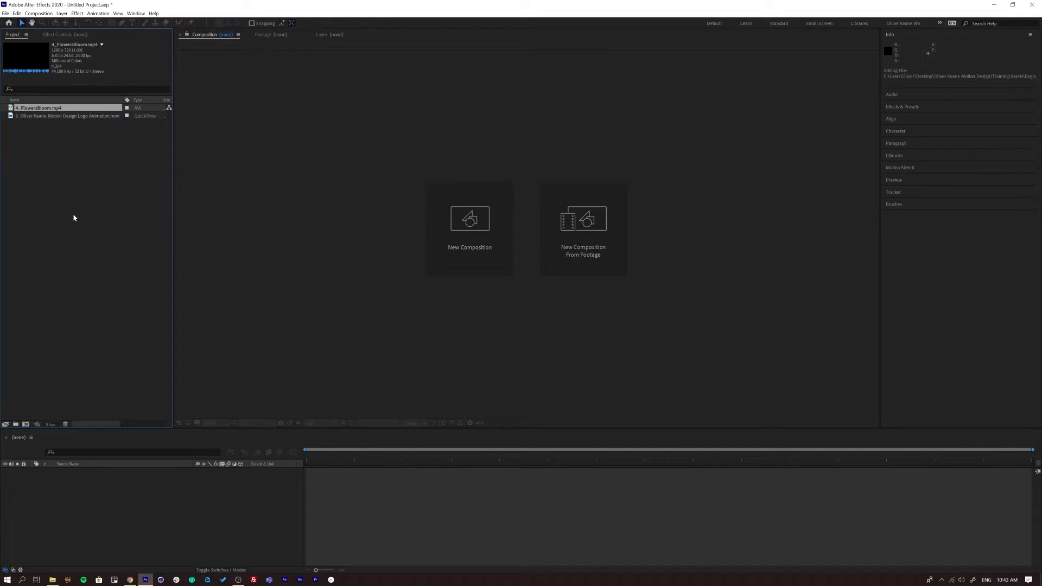
# - Create a composition from 4_FlowersBloom.mp4 and add the logo animation .mov to it as the top layer
pyautogui.rightClick(42, 111)
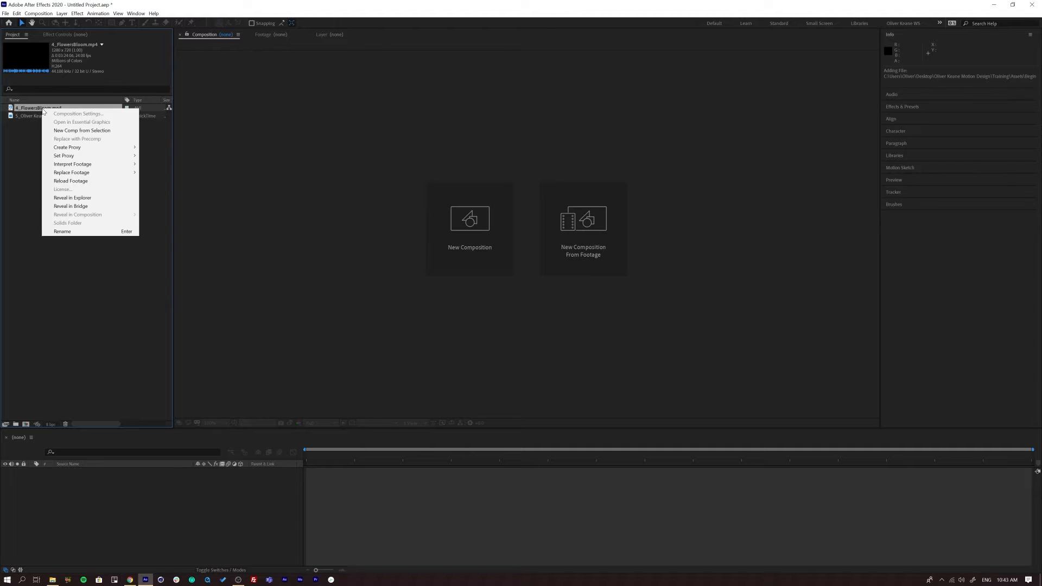
pyautogui.click(68, 130)
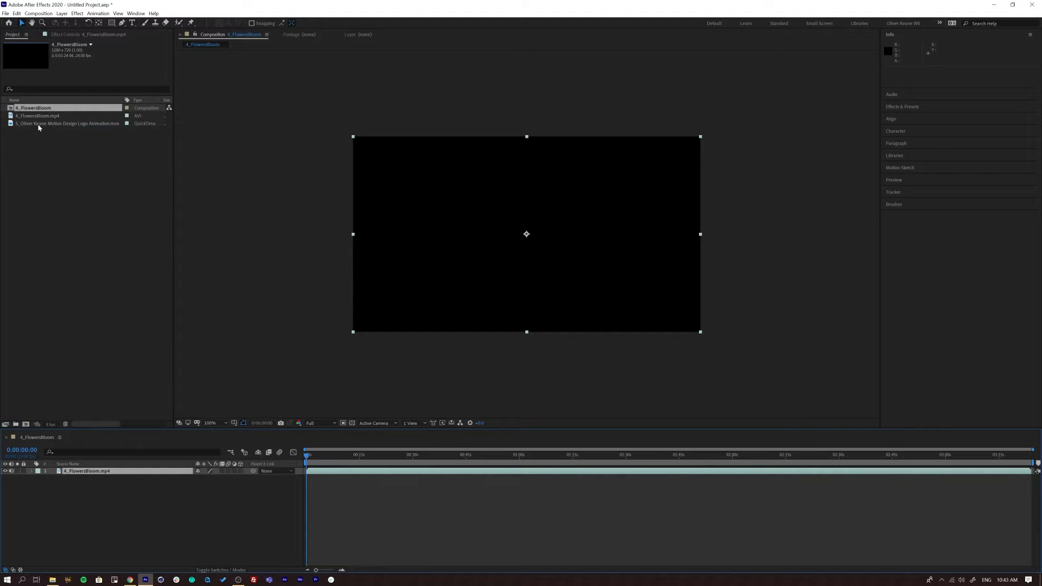
pyautogui.click(37, 124)
pyautogui.moveTo(45, 126); pyautogui.dragTo(128, 538)
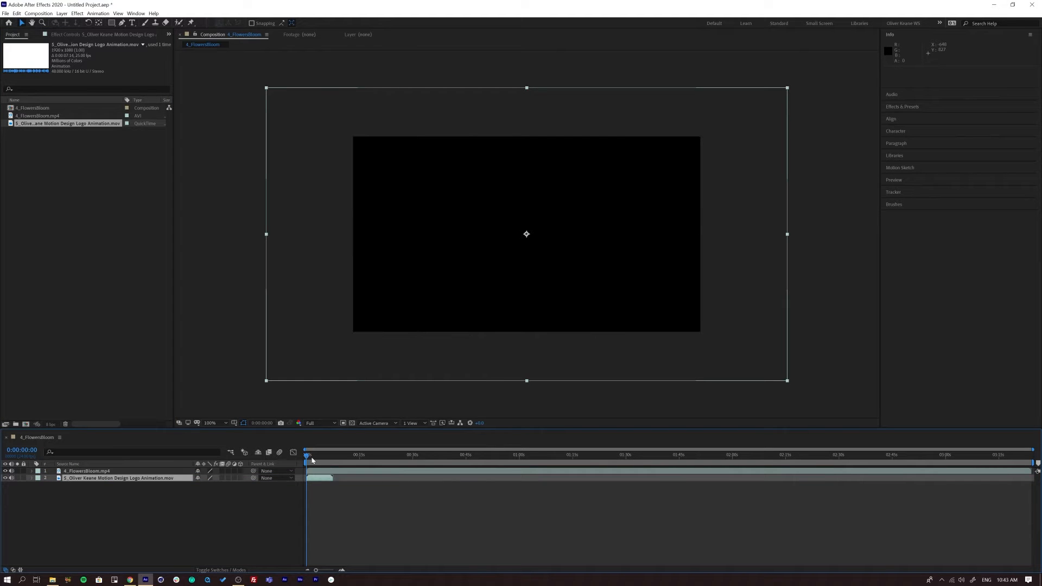
pyautogui.moveTo(315, 458); pyautogui.dragTo(325, 458)
pyautogui.moveTo(77, 481); pyautogui.dragTo(96, 472)
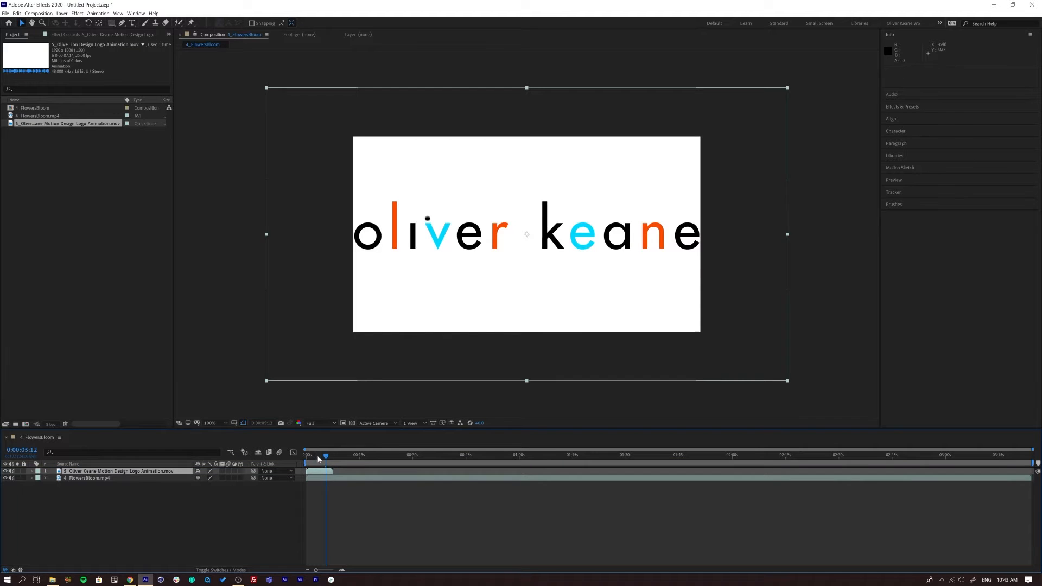
# - End the work area at 0:00:07:12, where the logo animation finishes, and trim the composition to the work area
pyautogui.click(324, 459)
pyautogui.moveTo(326, 457); pyautogui.dragTo(332, 457)
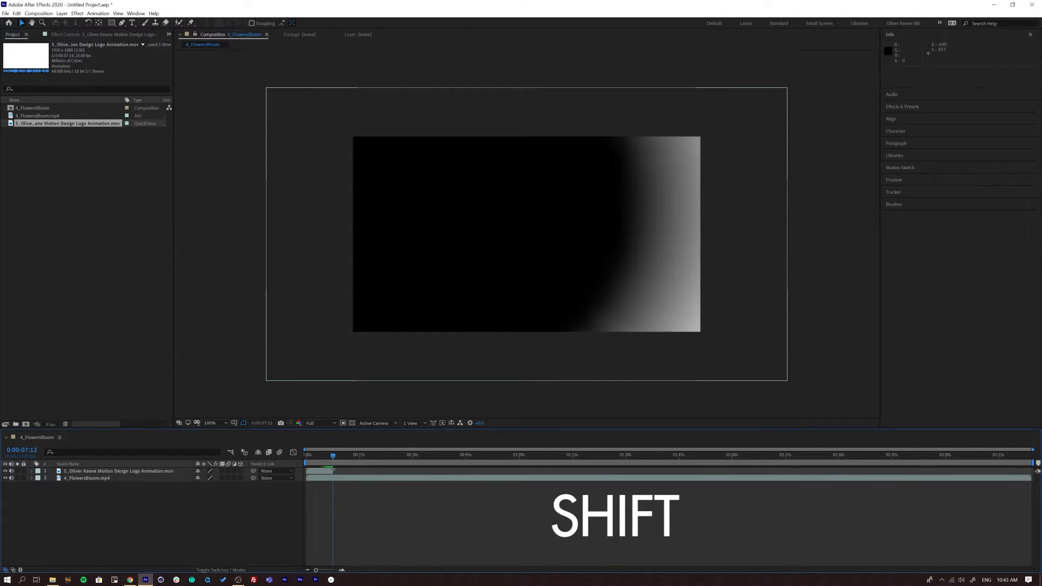
pyautogui.press('n')
pyautogui.click(38, 13)
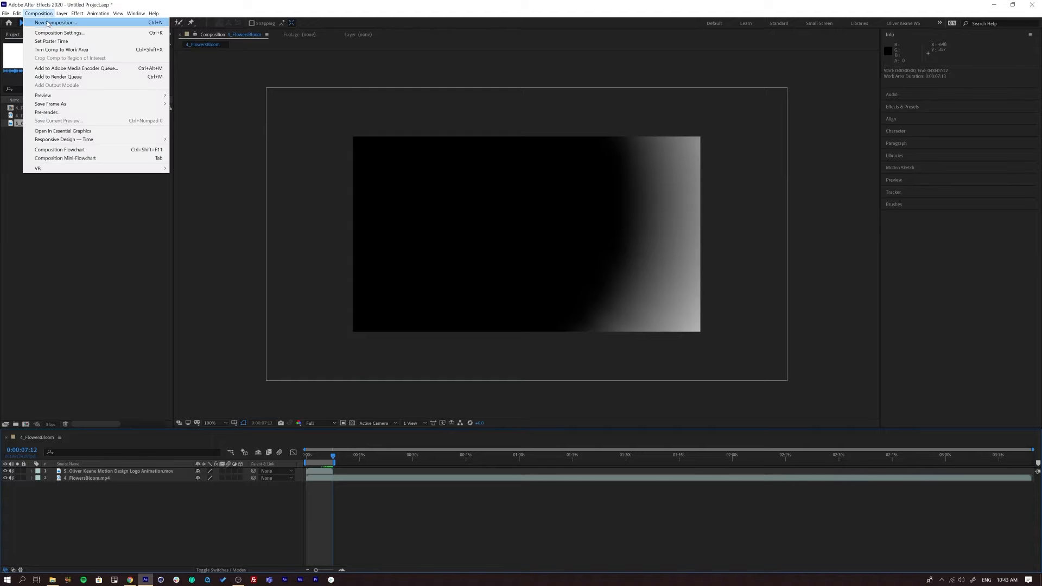
pyautogui.click(57, 49)
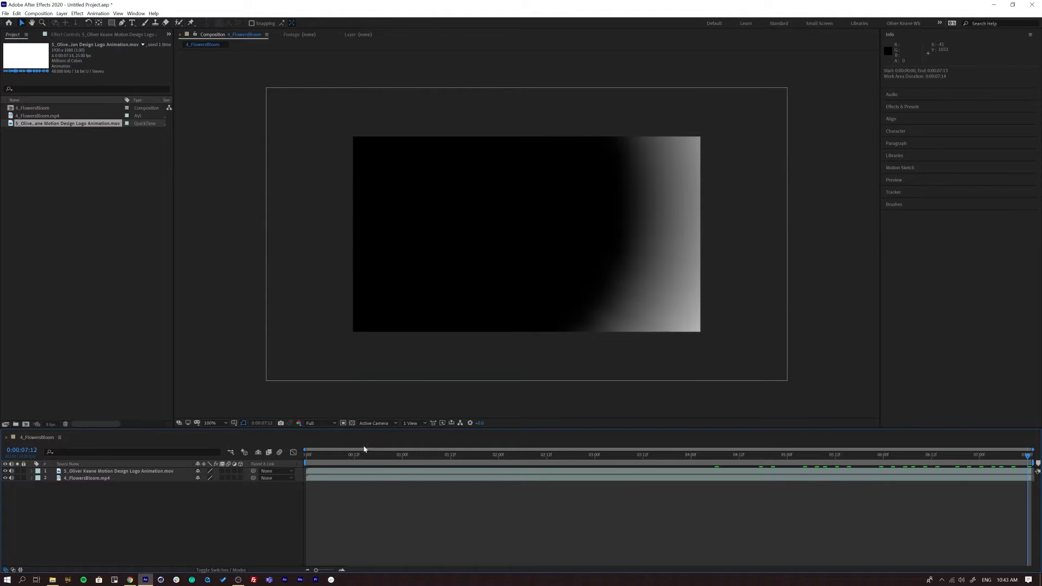
# - Play the trimmed composition from the beginning and scrub through the logo animation to about 0:00:04:06
pyautogui.press('space')
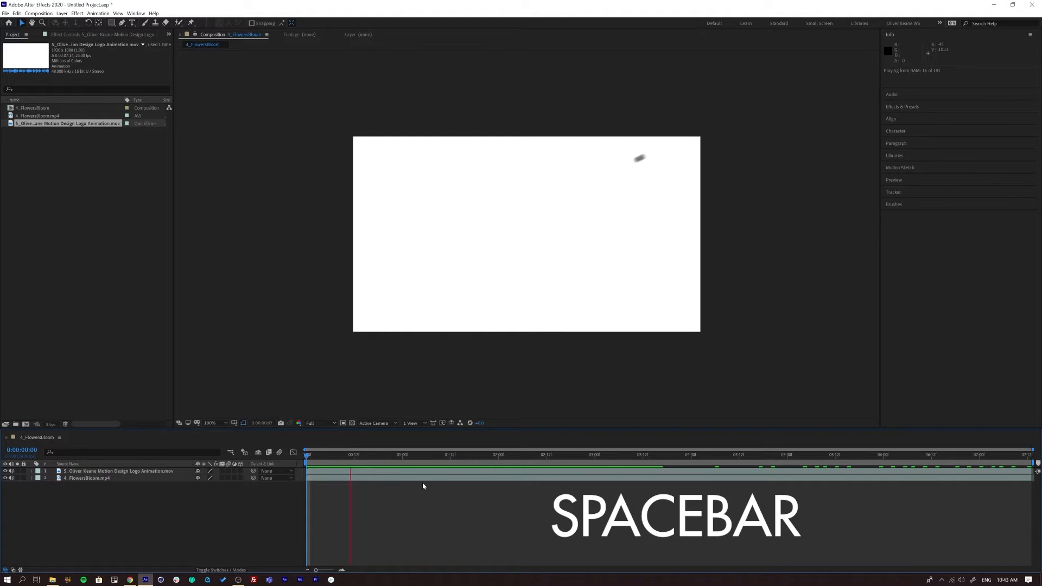
pyautogui.press('space')
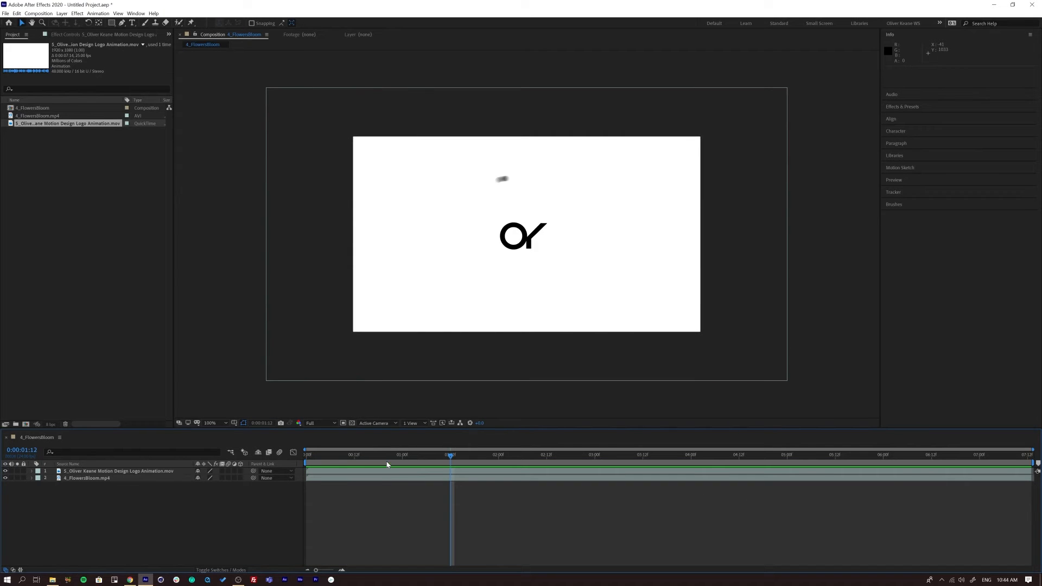
pyautogui.press('Home')
pyautogui.press('space')
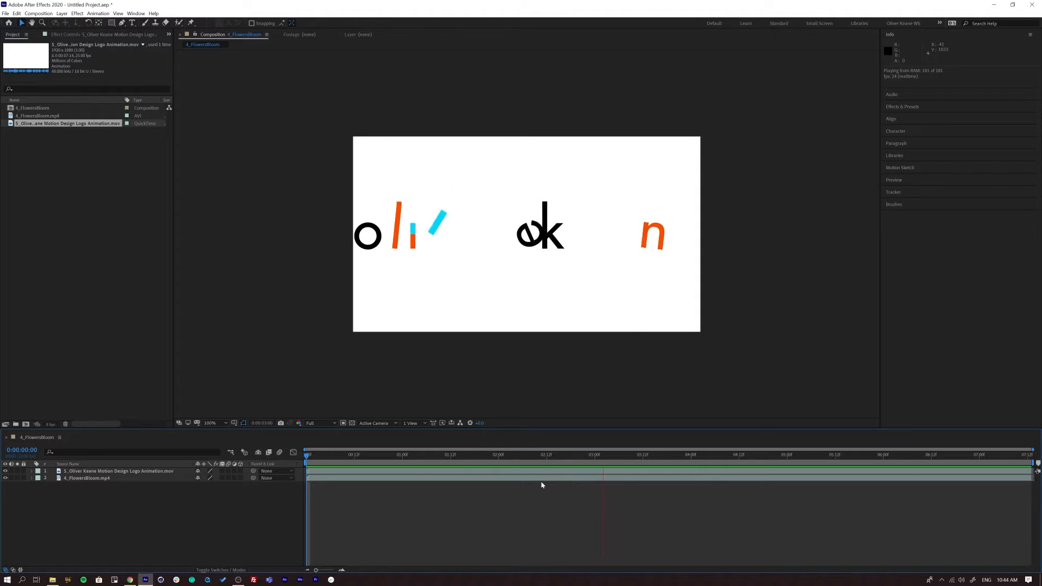
pyautogui.moveTo(392, 455); pyautogui.dragTo(715, 472)
# - Move the 4_FlowersBloom.mp4 layer above the logo animation and set the current time to 0:00:01:20, where the flowers are visible
pyautogui.click(81, 478)
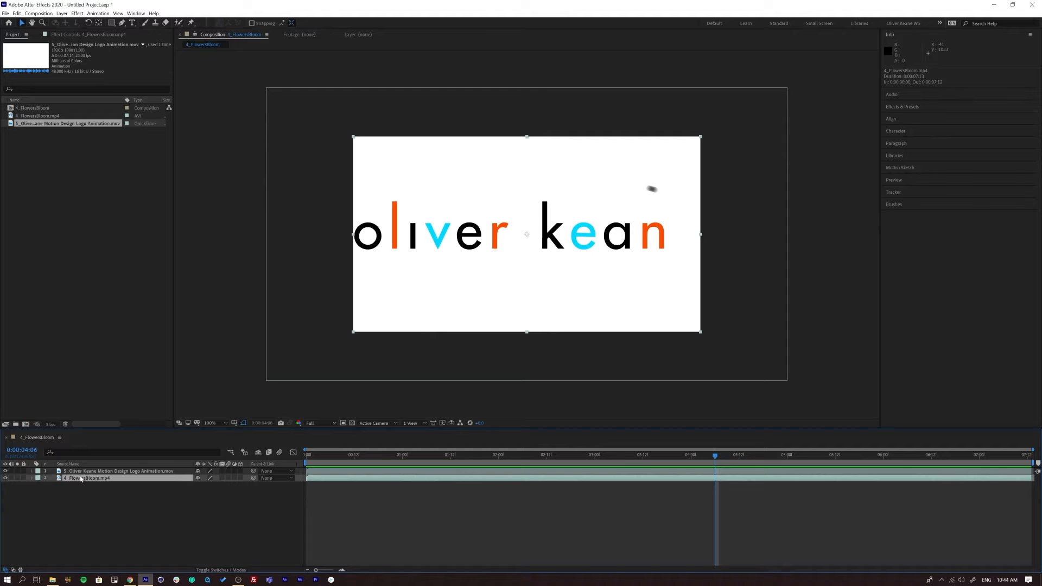
pyautogui.moveTo(86, 481); pyautogui.dragTo(89, 470)
pyautogui.moveTo(403, 459); pyautogui.dragTo(483, 469)
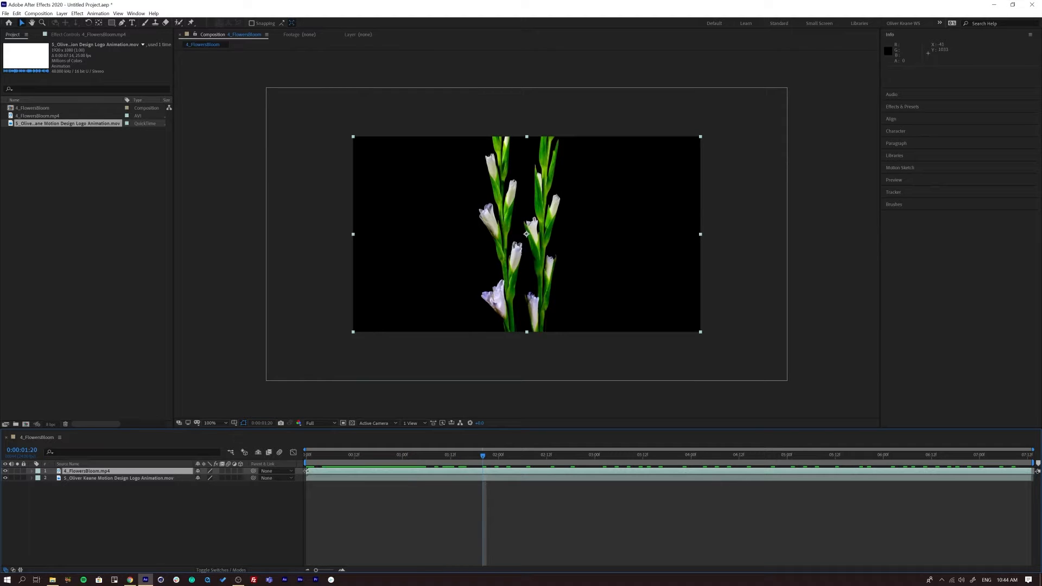
# - Trim the flowers layer's start to 0:00:01:20 and shift and extend the clip to fill the whole composition
pyautogui.moveTo(307, 471); pyautogui.dragTo(472, 480)
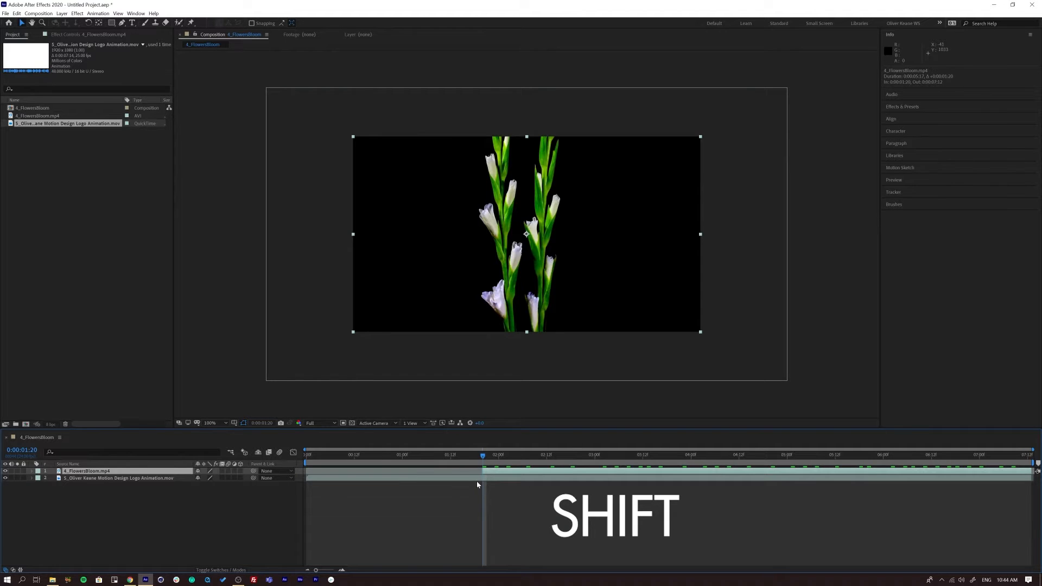
pyautogui.moveTo(493, 473)
pyautogui.mouseDown()
pyautogui.moveTo(318, 472)
pyautogui.moveTo(321, 457)
pyautogui.moveTo(296, 459)
pyautogui.moveTo(505, 466)
pyautogui.mouseUp()
pyautogui.click(858, 524)
pyautogui.moveTo(855, 472); pyautogui.dragTo(1031, 477)
pyautogui.moveTo(575, 456); pyautogui.dragTo(992, 470)
pyautogui.press('Home')
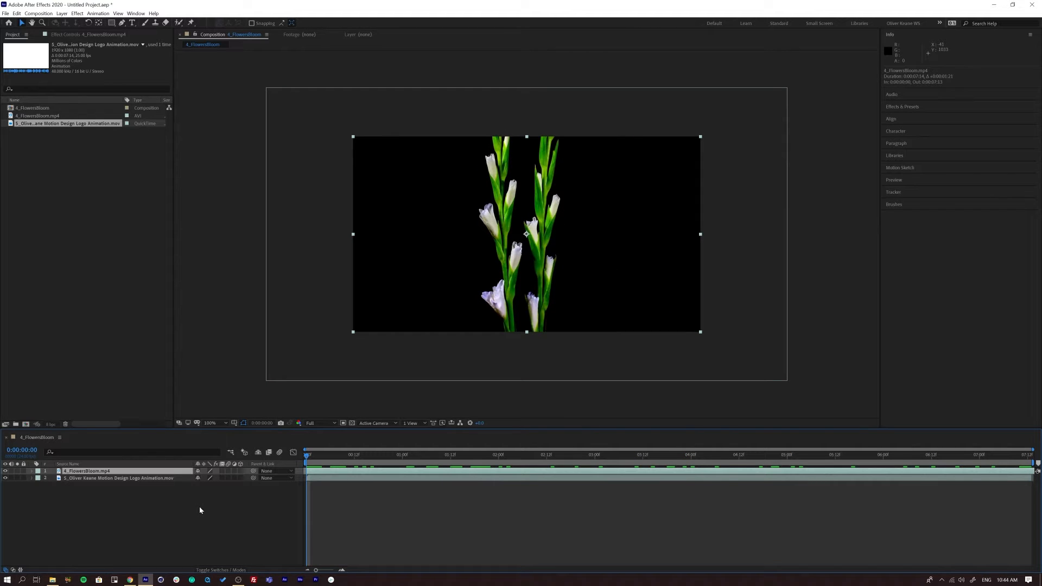
# - Compare the flowers and the logo animation at 0:00:04:07 by hiding the top layer and showing it again
pyautogui.moveTo(307, 457); pyautogui.dragTo(719, 477)
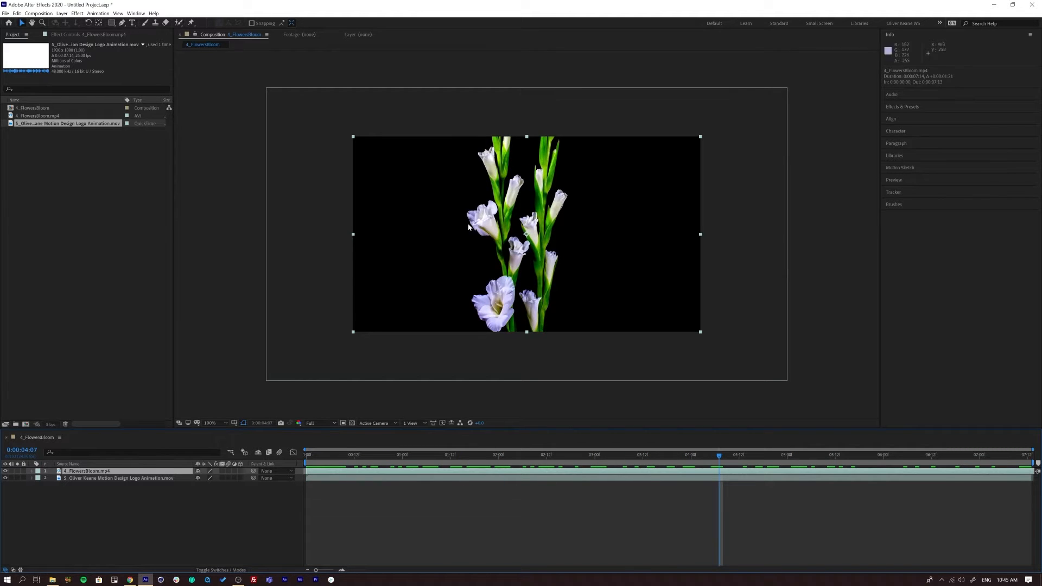
pyautogui.click(5, 471)
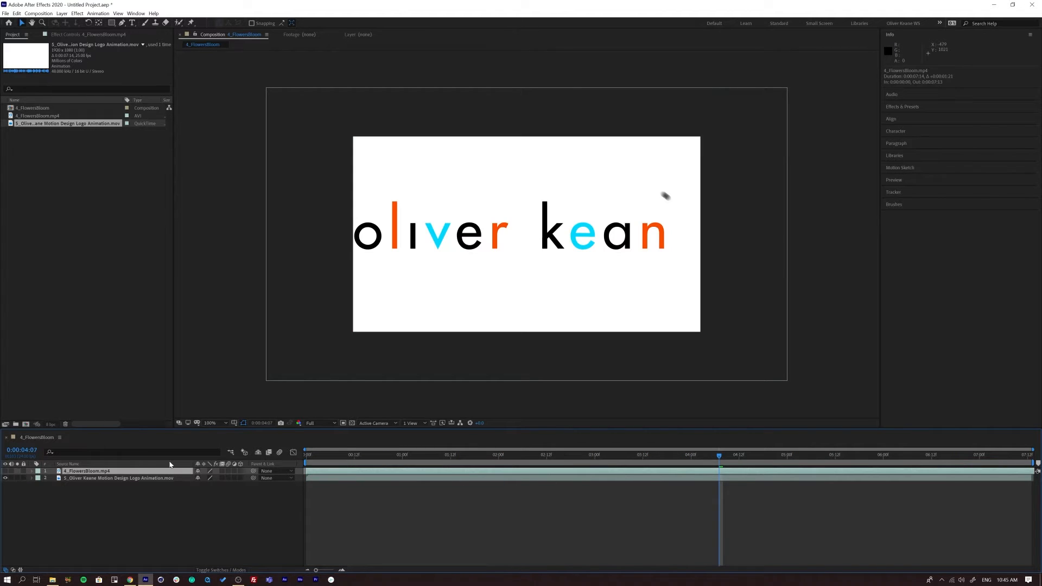
pyautogui.click(6, 471)
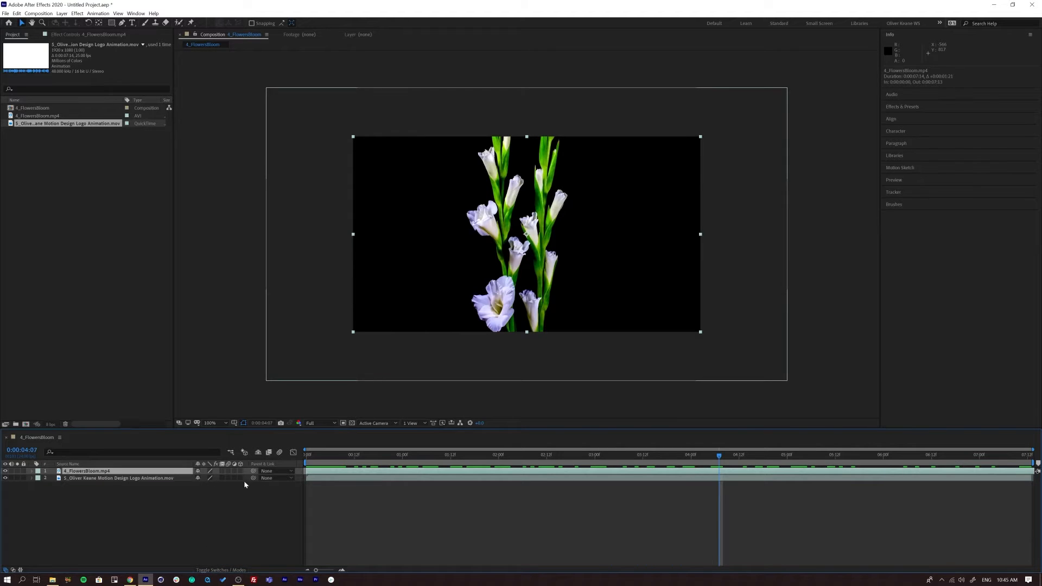
# - Show the blending mode column in the timeline and set the 4_FlowersBloom.mp4 layer's mode to Screen
pyautogui.click(221, 571)
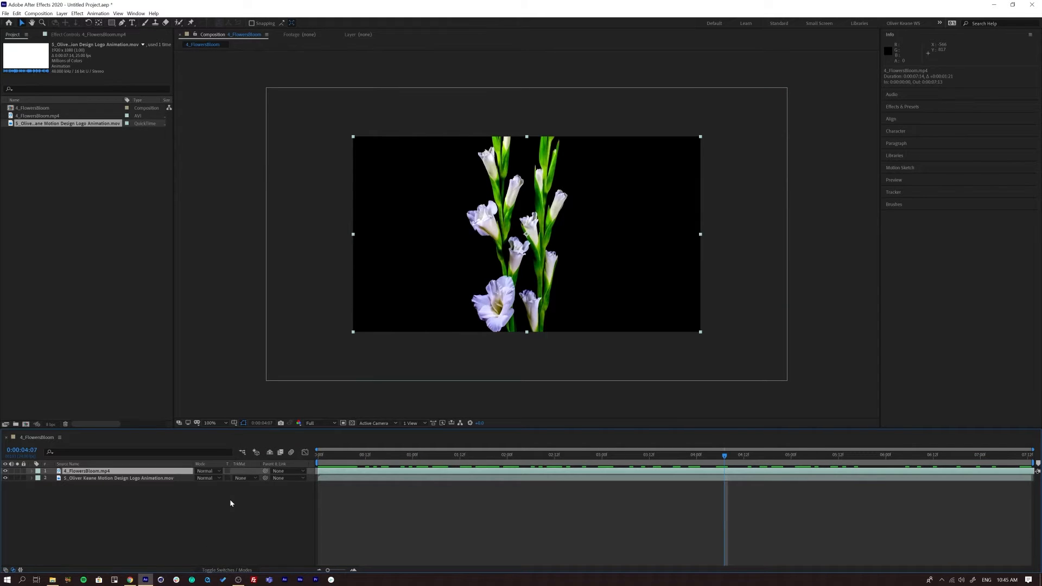
pyautogui.click(213, 472)
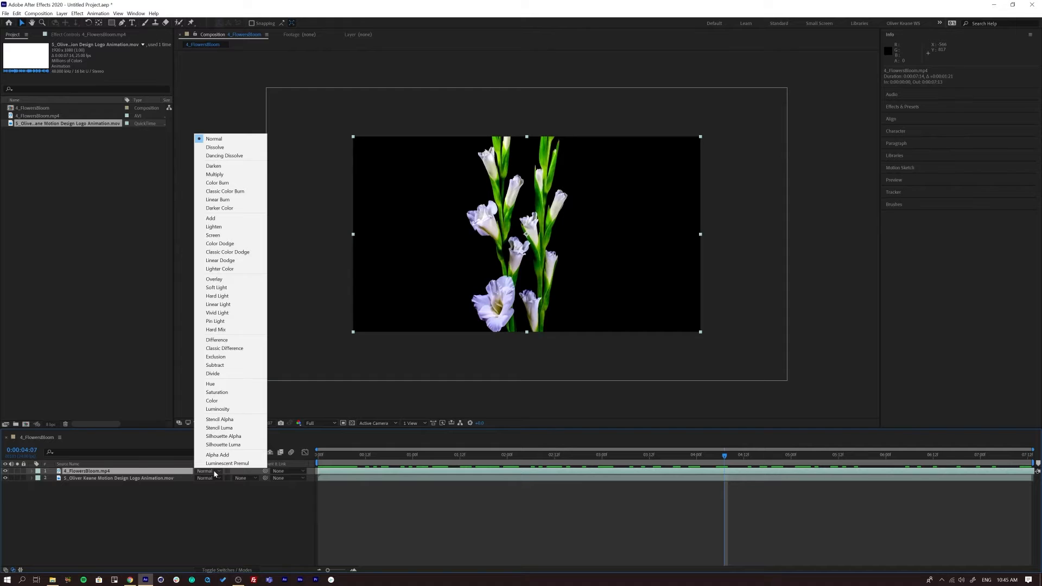
pyautogui.click(213, 235)
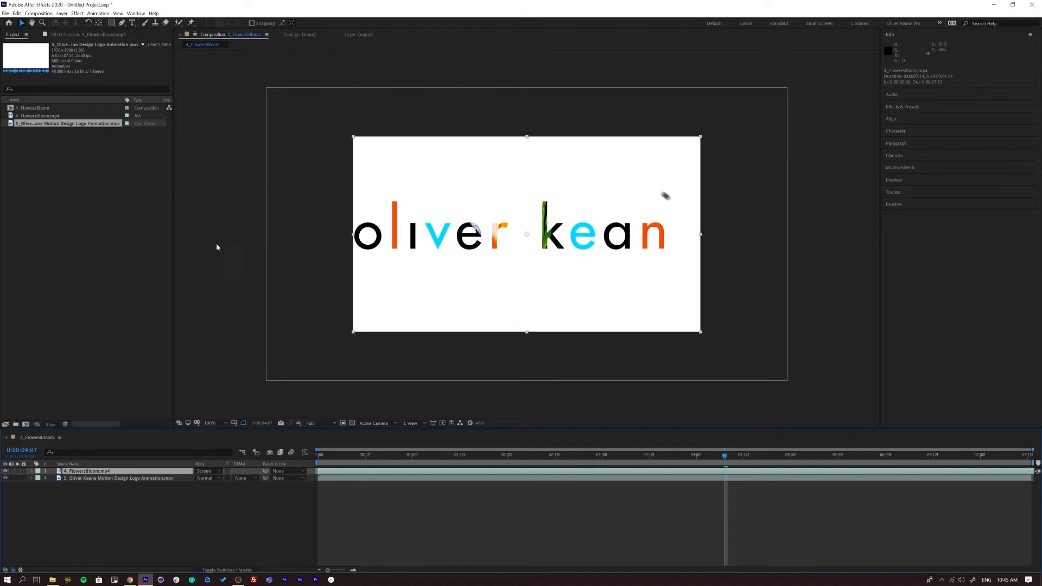
# - Fit the composition to the viewer and play back the Screen blend over the logo animation
pyautogui.press('space')
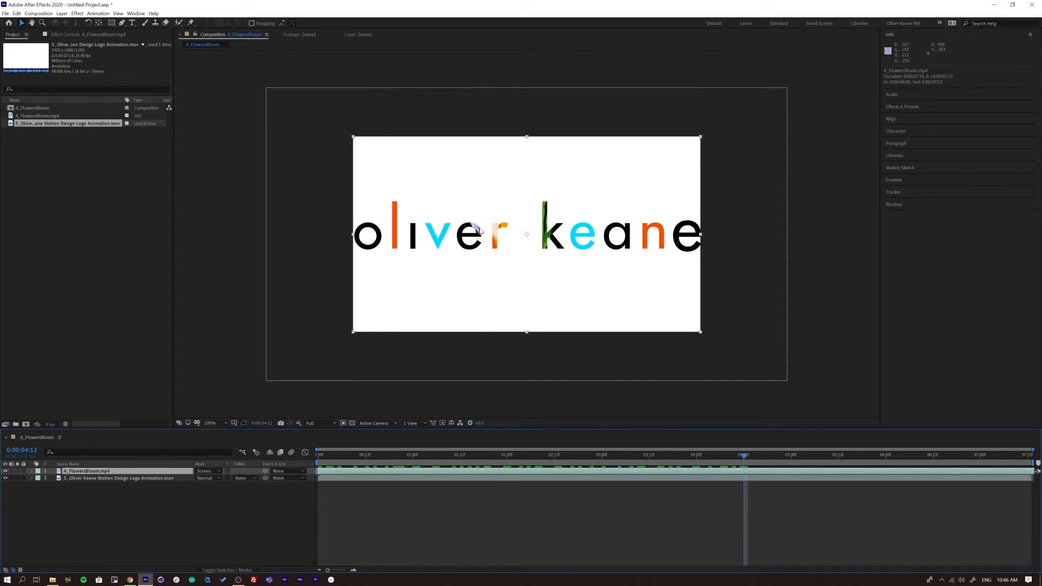
pyautogui.click(209, 424)
pyautogui.click(213, 431)
pyautogui.press('space')
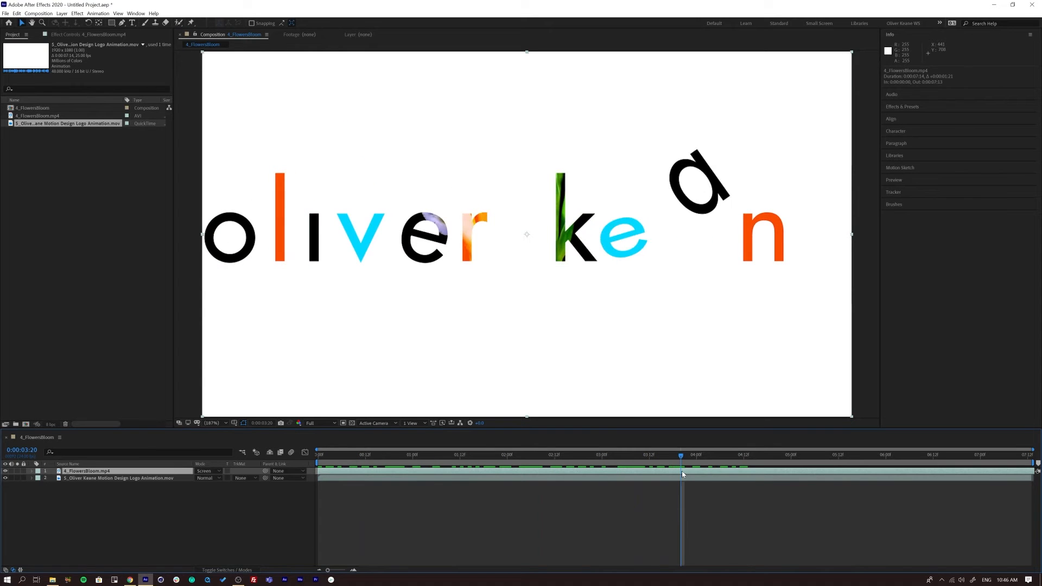
# - Try the Overlay and Add blending modes on the 4_FlowersBloom.mp4 layer
pyautogui.click(207, 471)
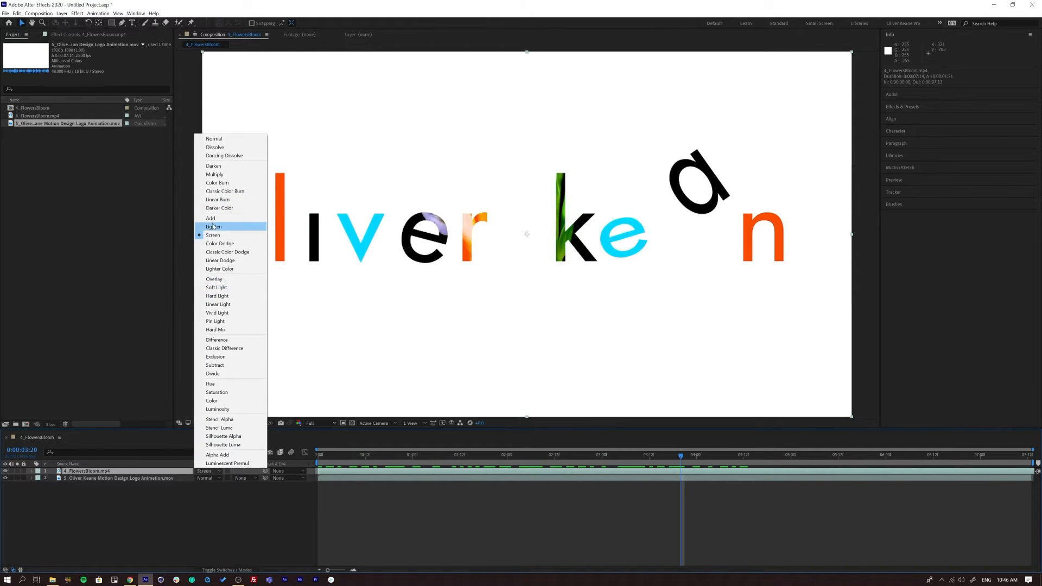
pyautogui.click(218, 282)
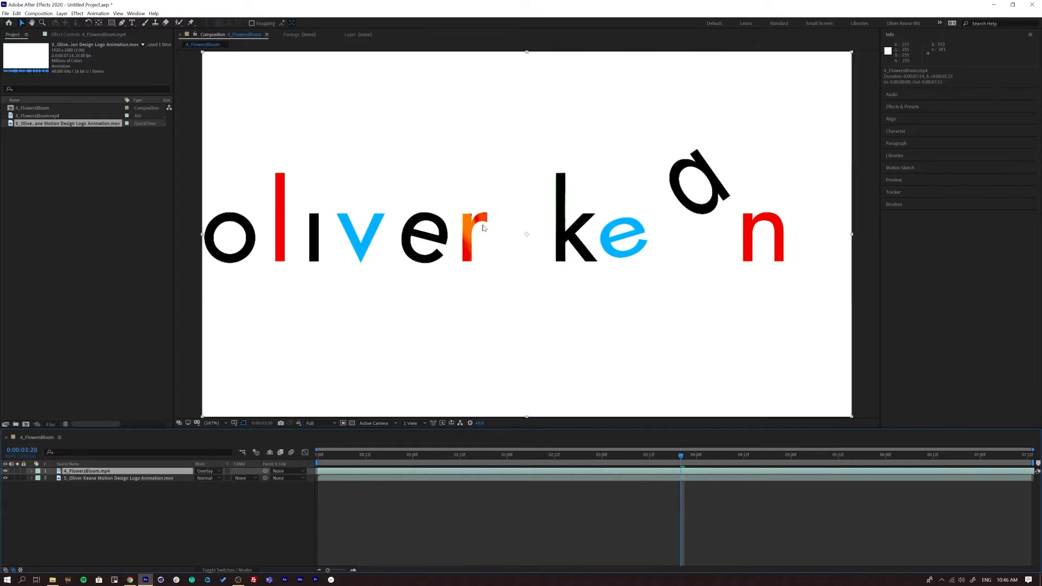
pyautogui.click(209, 470)
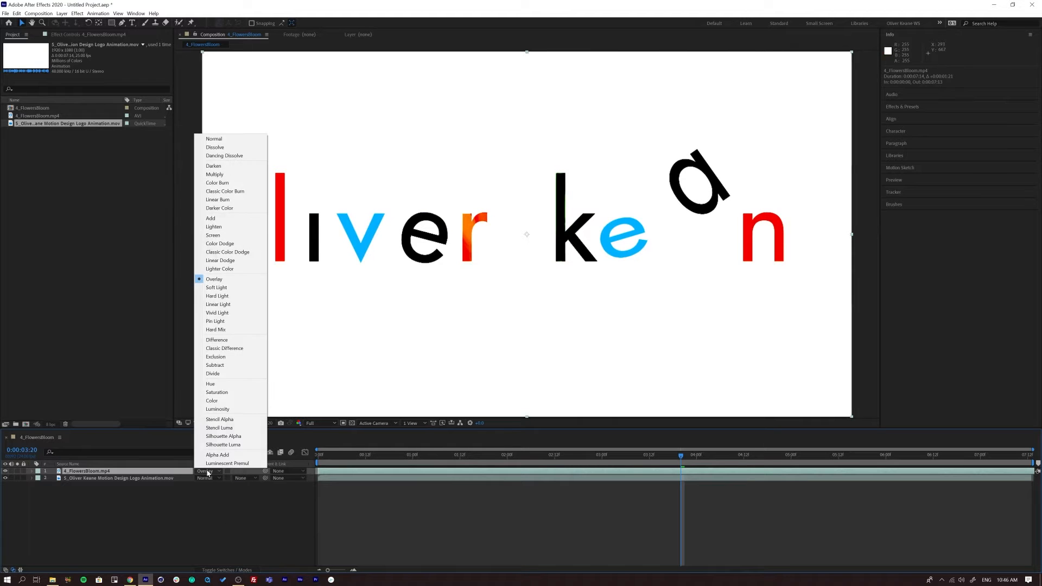
pyautogui.click(216, 224)
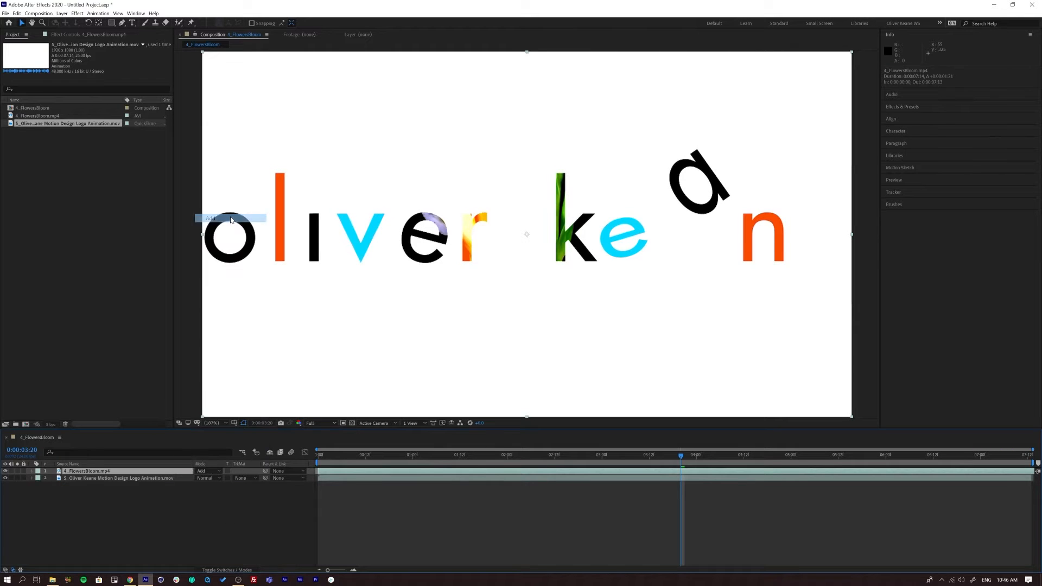
# - Try the Darken blending mode on the flowers layer and scrub the result to 0:00:02:07
pyautogui.click(210, 471)
pyautogui.click(225, 168)
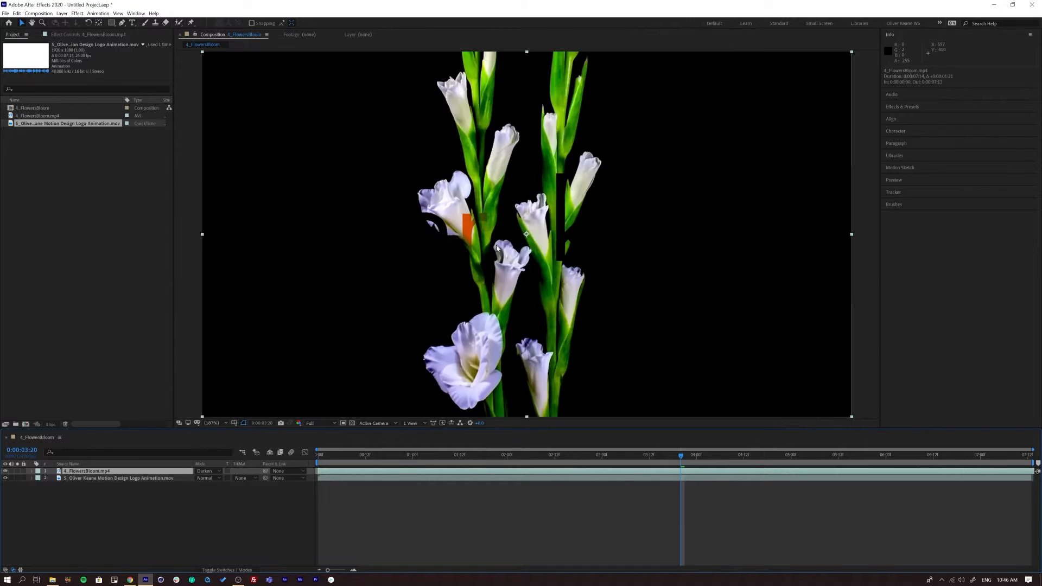
pyautogui.click(212, 474)
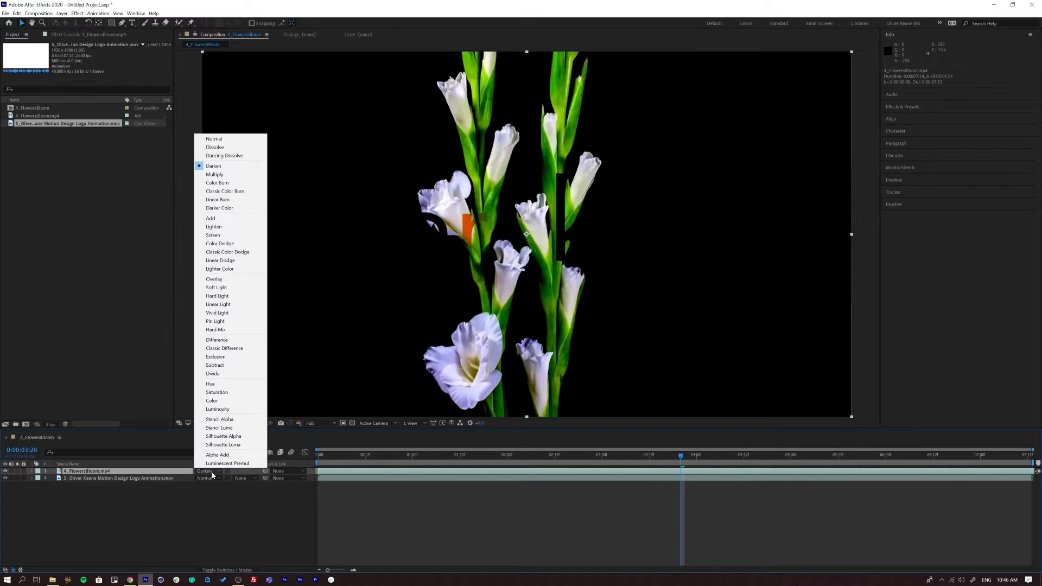
pyautogui.moveTo(325, 457); pyautogui.dragTo(535, 472)
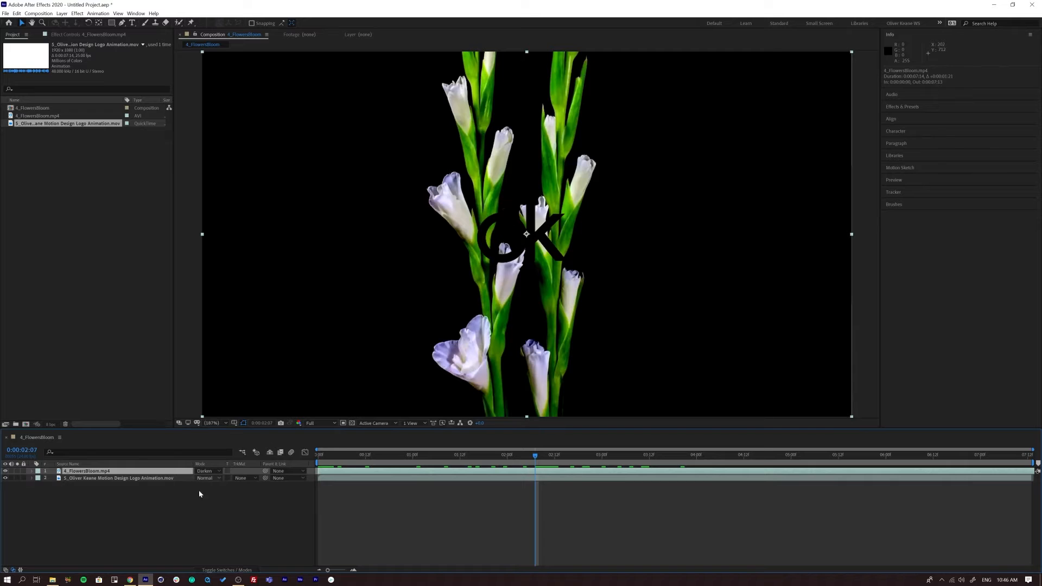
# - Try the Color Burn blending mode on the flowers layer and play the composition from the start
pyautogui.click(212, 471)
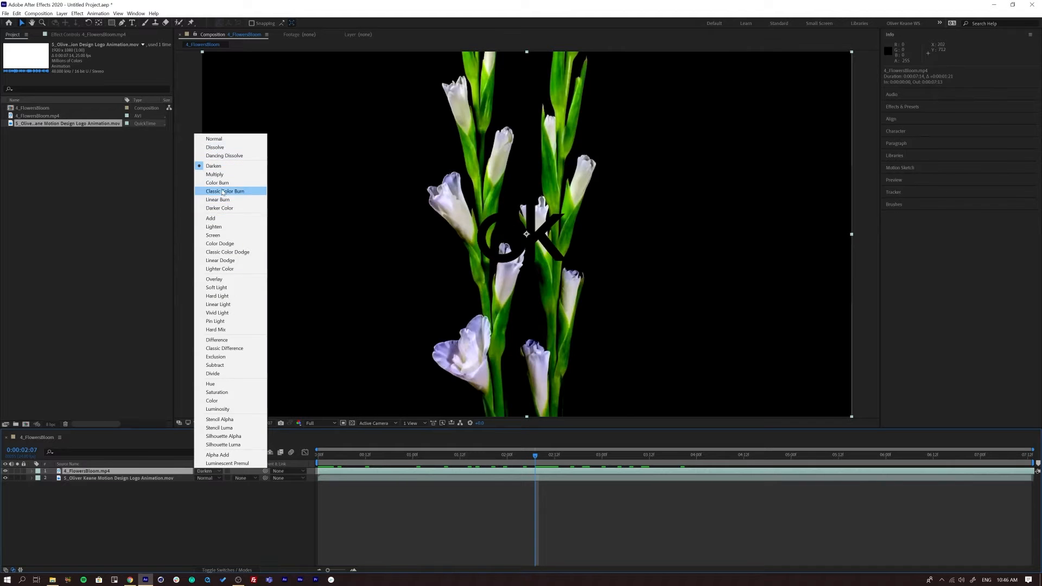
pyautogui.click(217, 182)
pyautogui.press('Home')
pyautogui.press('space')
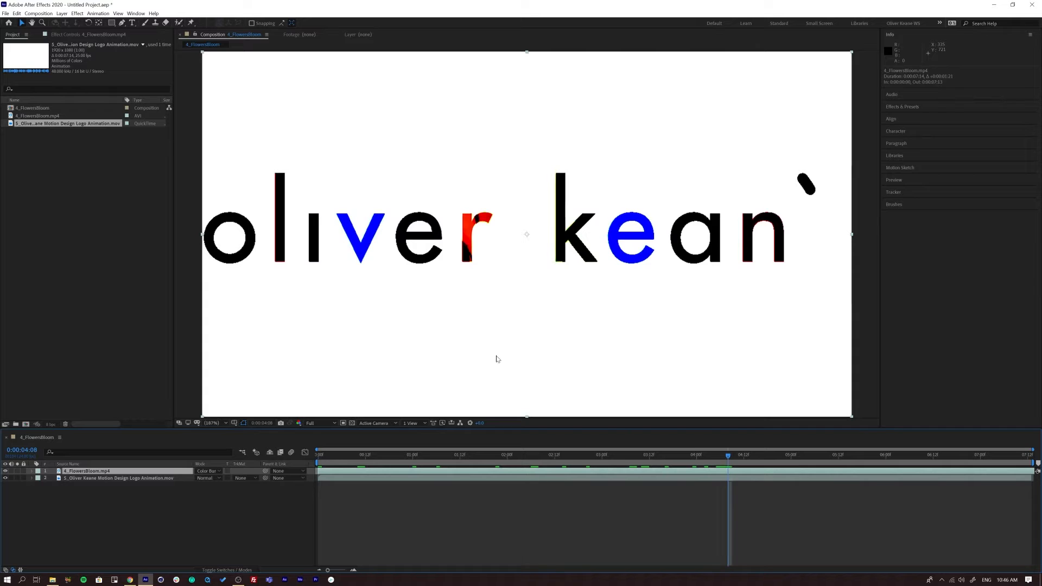
# - Return the flowers layer's blending mode to Normal and scrub through the footage to 0:00:05:03
pyautogui.click(210, 471)
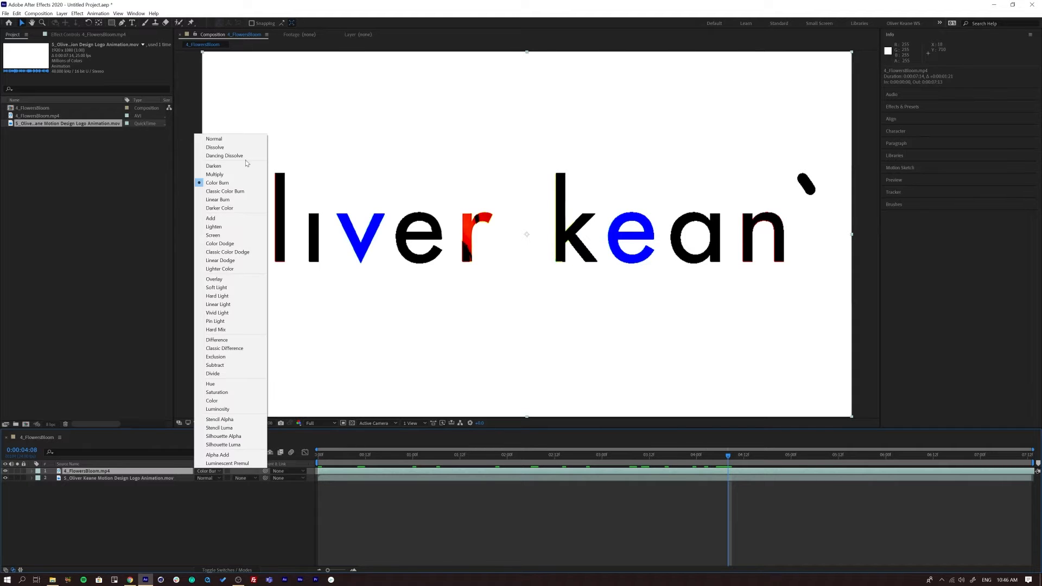
pyautogui.click(233, 136)
pyautogui.moveTo(331, 457); pyautogui.dragTo(799, 451)
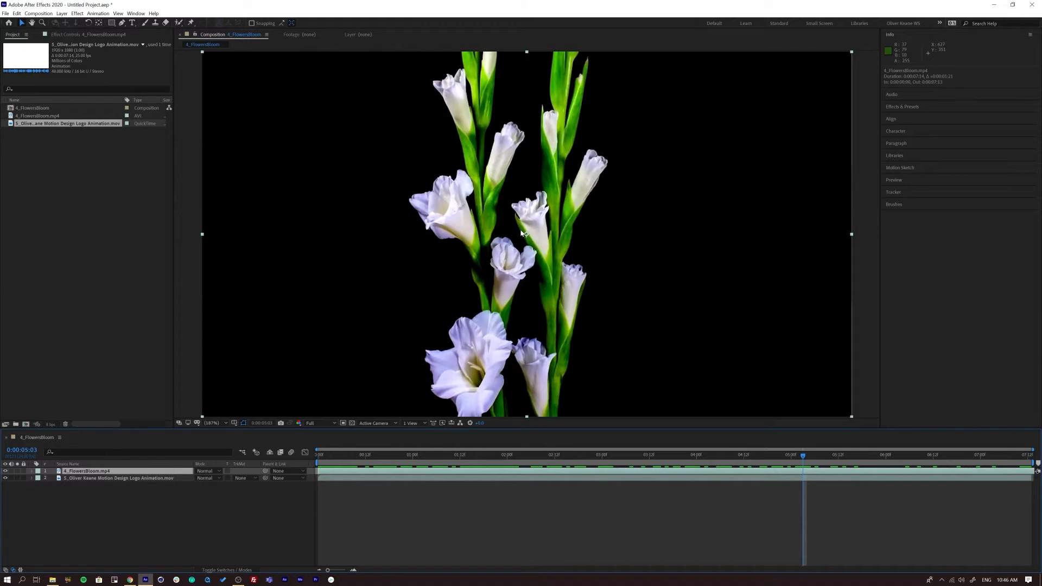
# - Duplicate the 4_FlowersBloom.mp4 footage item in the project and select the copy
pyautogui.click(31, 179)
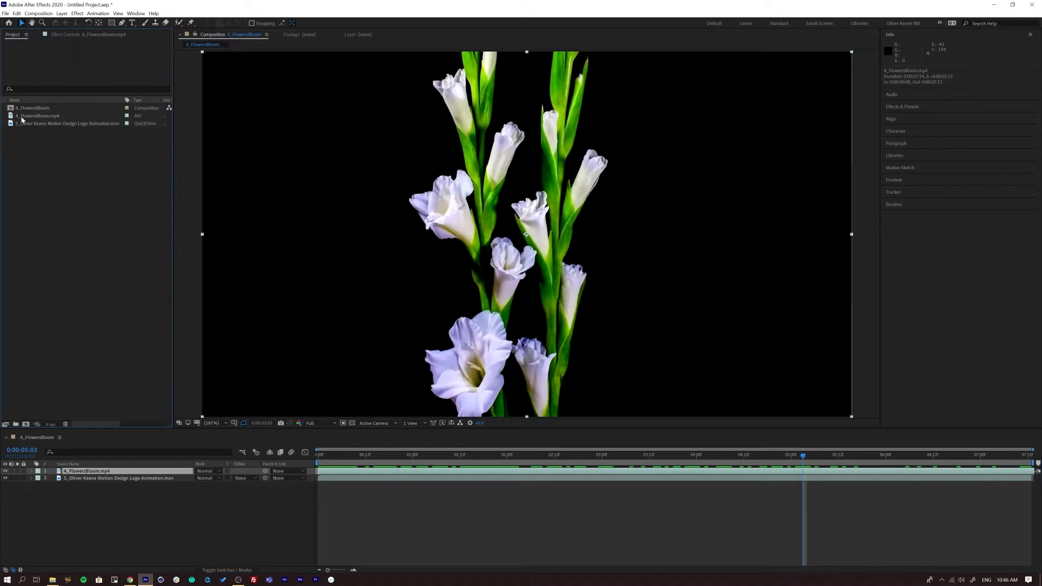
pyautogui.click(25, 117)
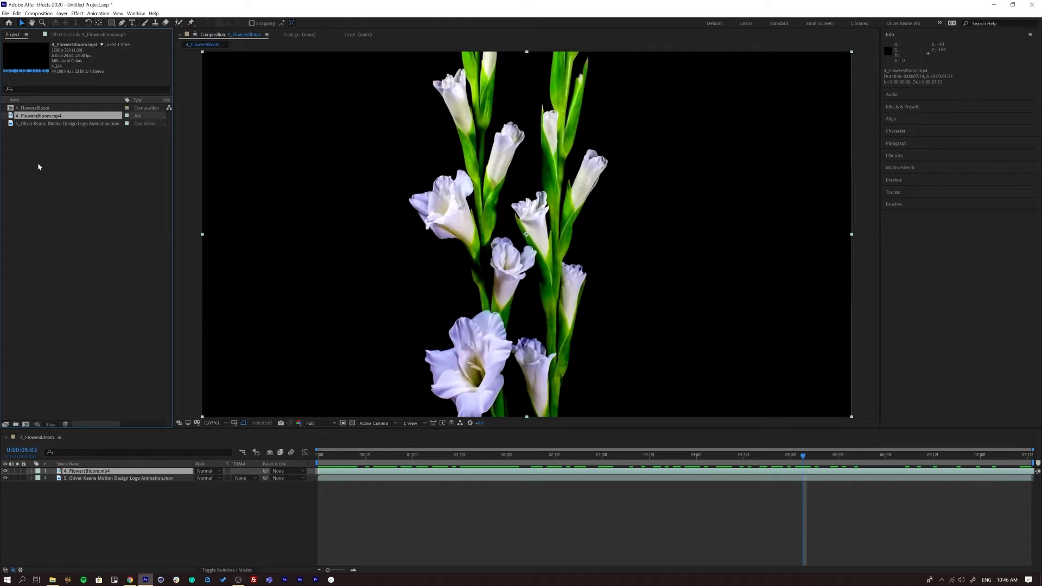
pyautogui.hotkey('ctrl', 'd')
pyautogui.click(74, 195)
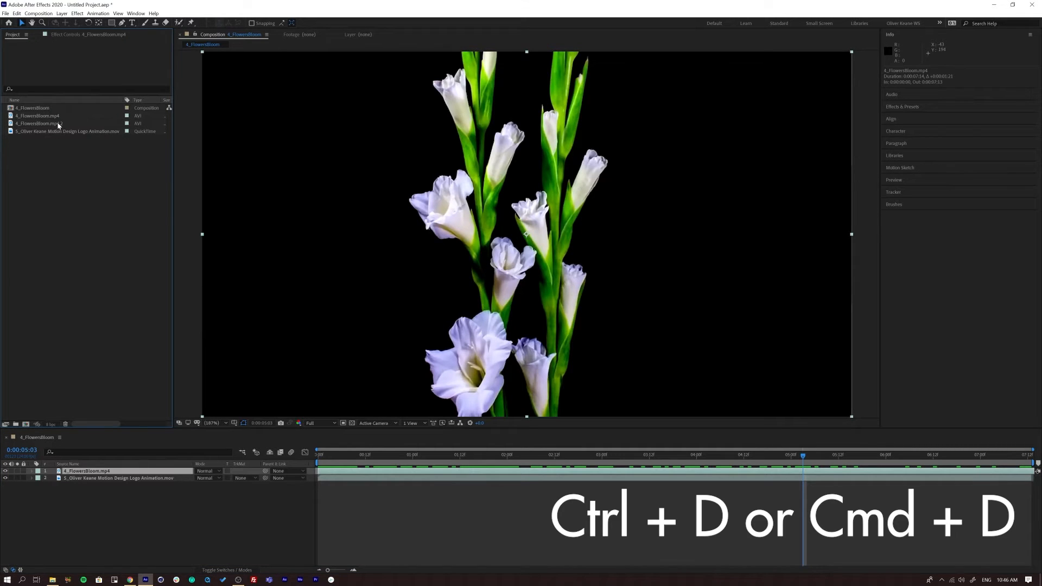
pyautogui.click(59, 125)
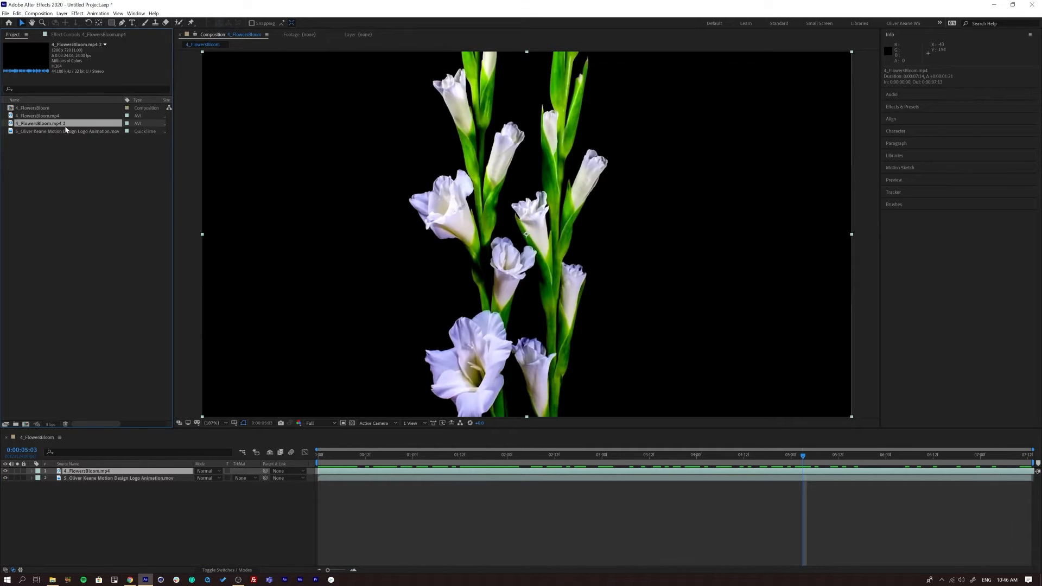
# - Open the duplicated footage for viewing and set its in point to 0:02:06:06 and out point to 0:02:13:12 around the pink lilies
pyautogui.doubleClick(11, 124)
pyautogui.moveTo(184, 407); pyautogui.dragTo(607, 418)
pyautogui.moveTo(610, 415); pyautogui.dragTo(609, 415)
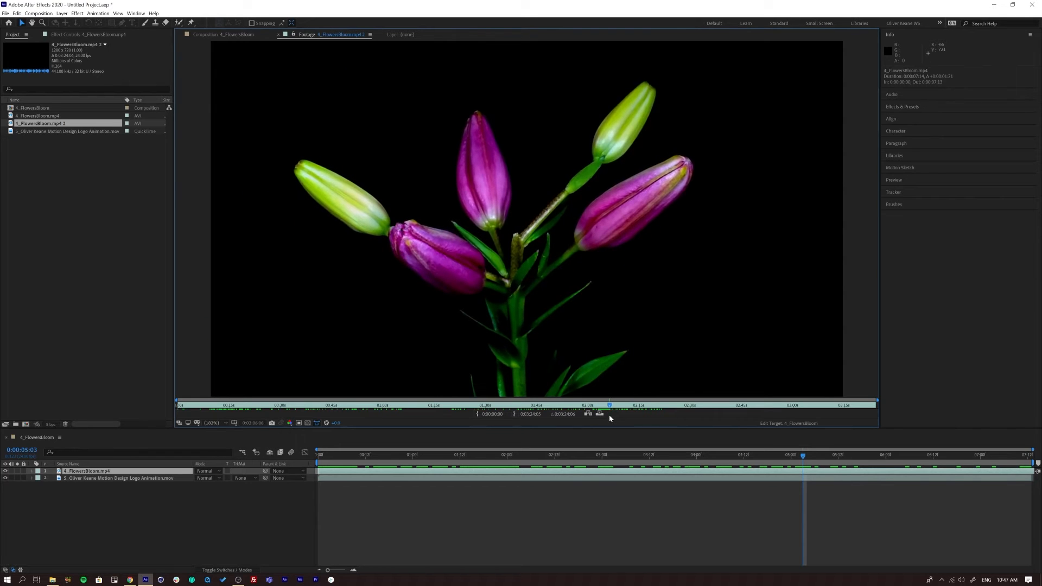
pyautogui.click(477, 415)
pyautogui.moveTo(610, 406); pyautogui.dragTo(637, 409)
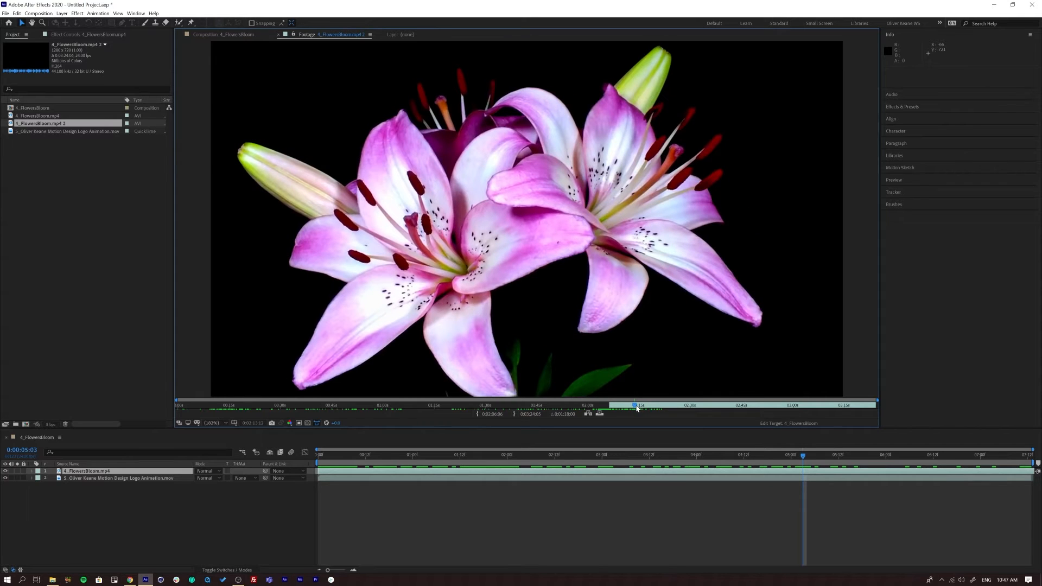
pyautogui.click(515, 415)
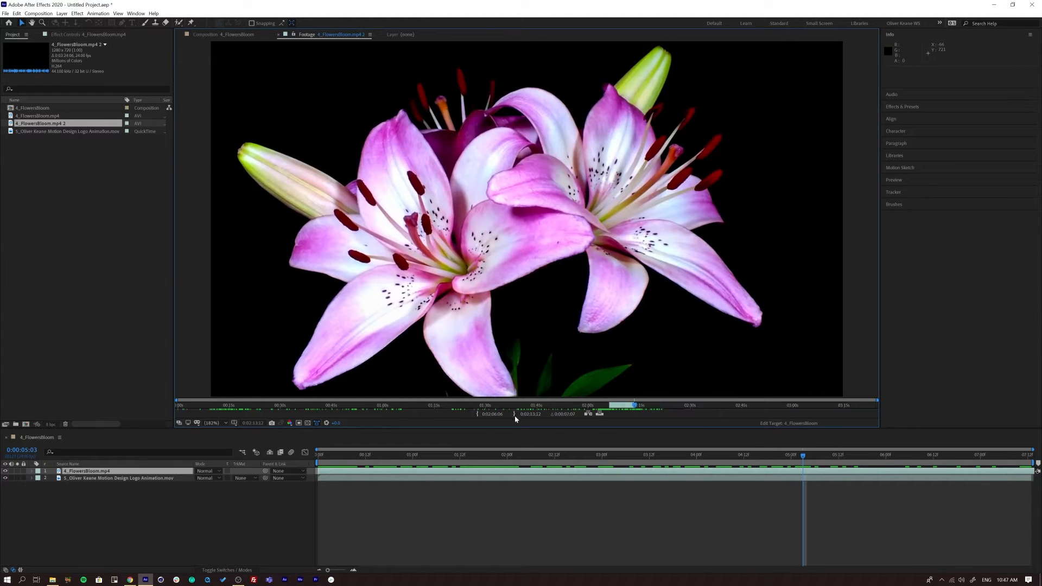
# - Replace the 4_FlowersBloom.mp4 layer in the timeline with the trimmed 4_FlowersBloom.mp4 2 clip and mute its audio
pyautogui.moveTo(37, 124); pyautogui.dragTo(93, 472)
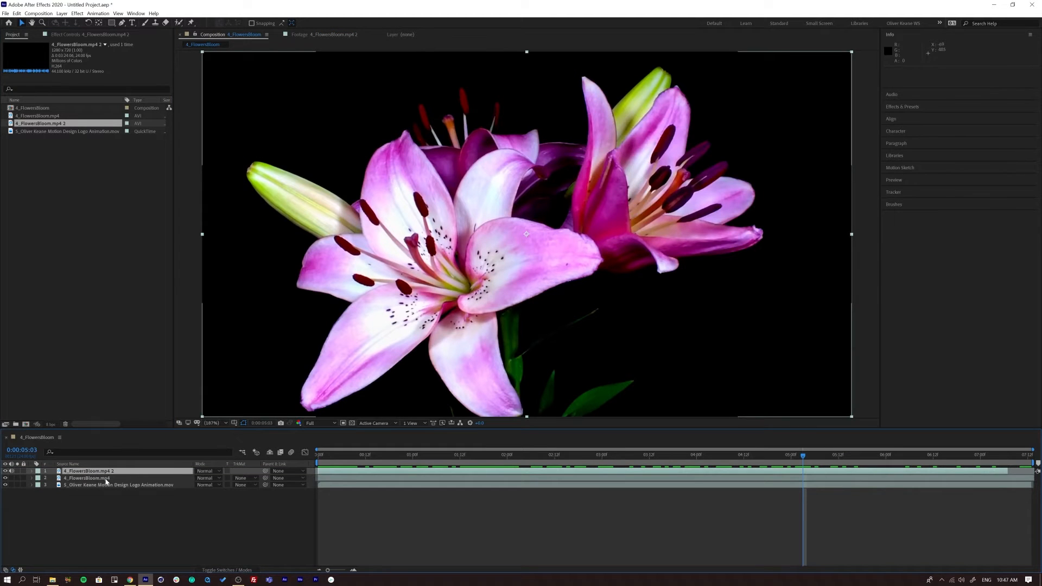
pyautogui.click(106, 481)
pyautogui.press('BackSpace')
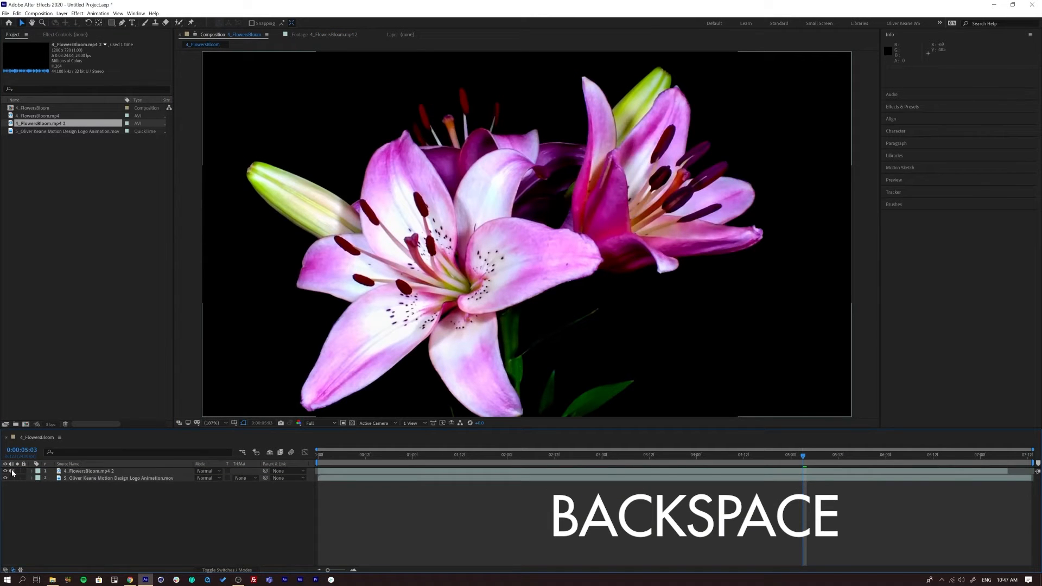
pyautogui.click(12, 472)
# - Time-stretch the 4_FlowersBloom.mp4 2 layer from its in-point so it lasts to the end of the composition
pyautogui.moveTo(411, 459); pyautogui.dragTo(959, 472)
pyautogui.click(963, 472)
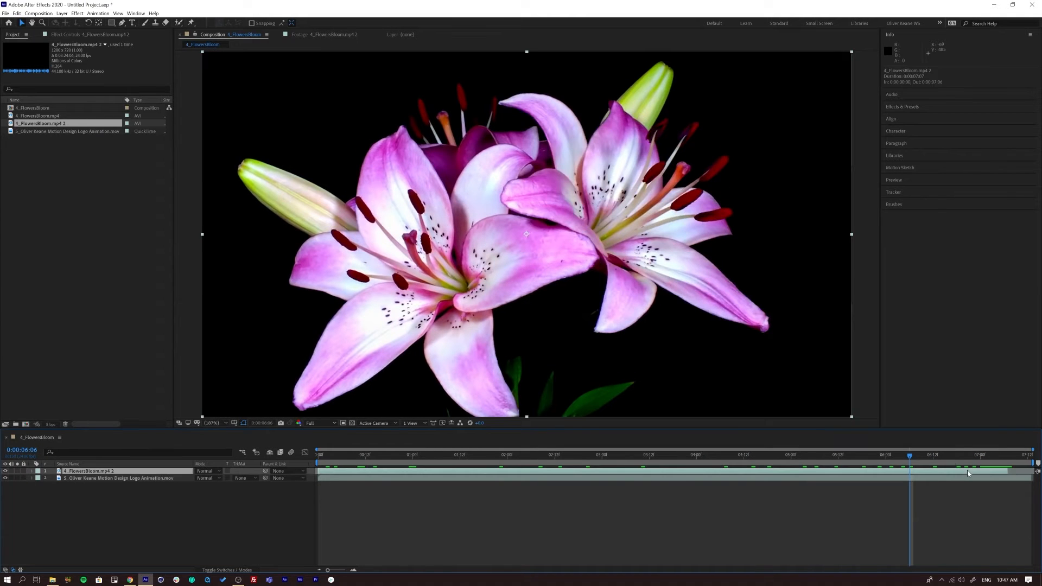
pyautogui.rightClick(692, 474)
pyautogui.moveTo(751, 299)
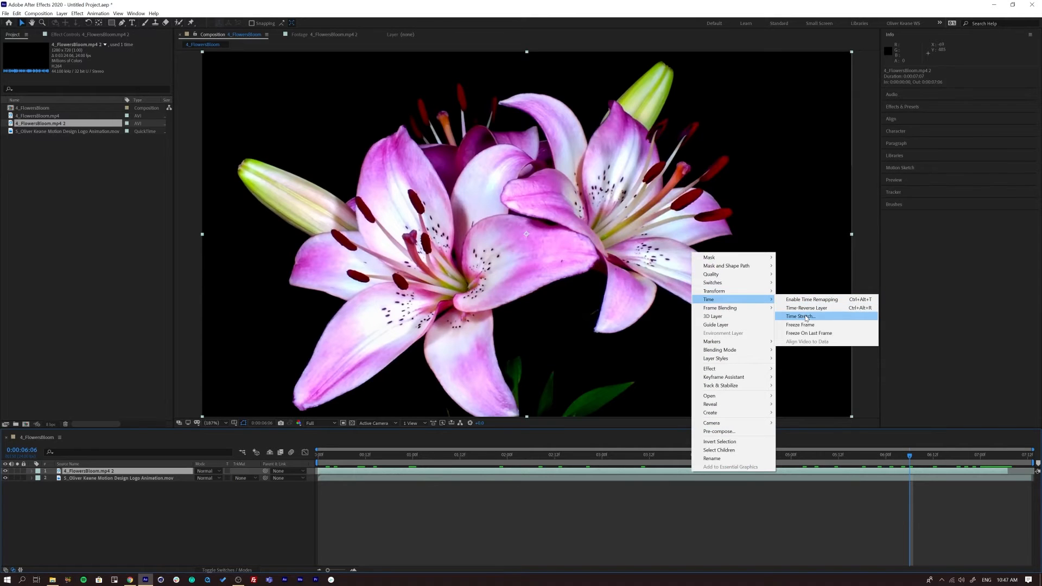
pyautogui.click(800, 316)
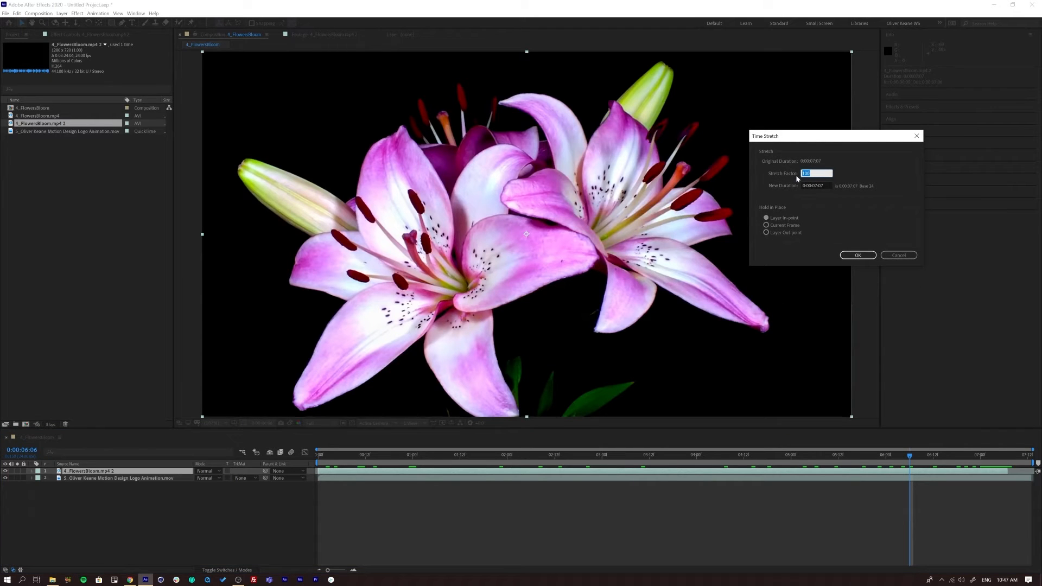
pyautogui.click(858, 255)
# - Move the logo animation layer above the flowers layer and scrub from the start to 0:00:04:18
pyautogui.moveTo(993, 463); pyautogui.dragTo(281, 465)
pyautogui.click(96, 477)
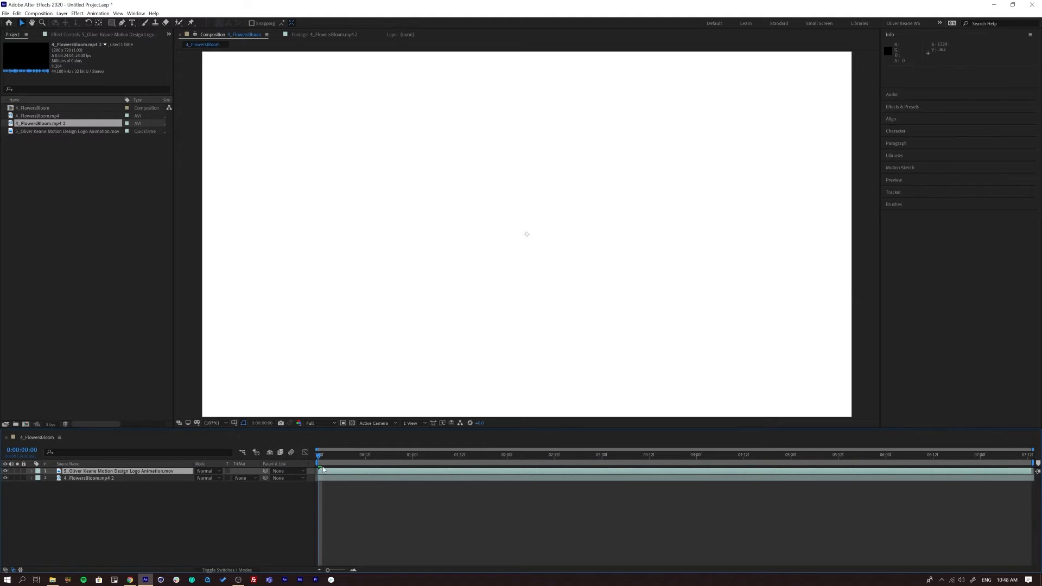
pyautogui.moveTo(374, 460); pyautogui.dragTo(767, 460)
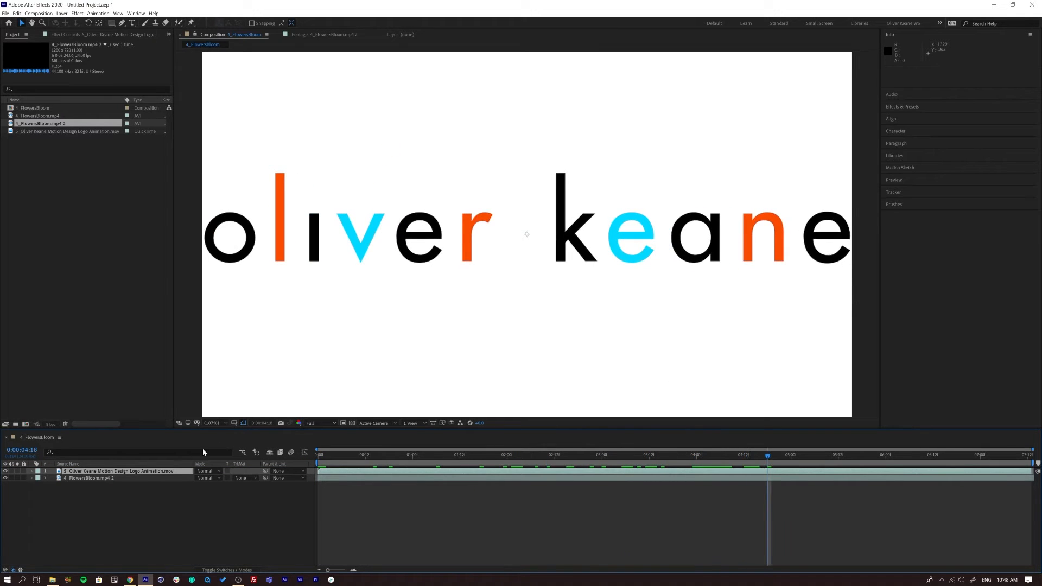
# - Try the Overlay blending mode on the logo animation layer and scrub the result to 0:00:04:15
pyautogui.click(210, 471)
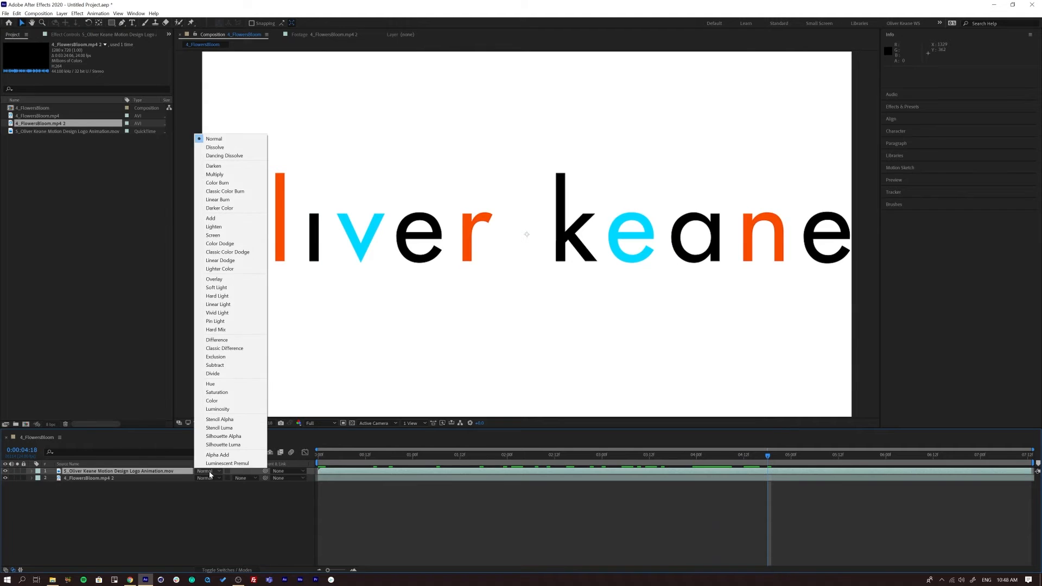
pyautogui.click(242, 283)
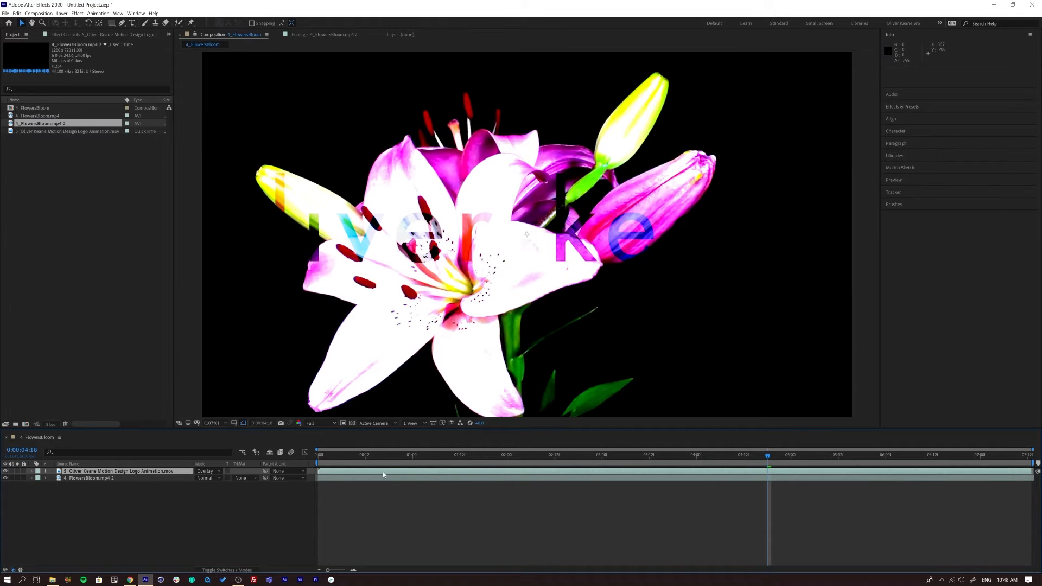
pyautogui.moveTo(494, 460); pyautogui.dragTo(755, 456)
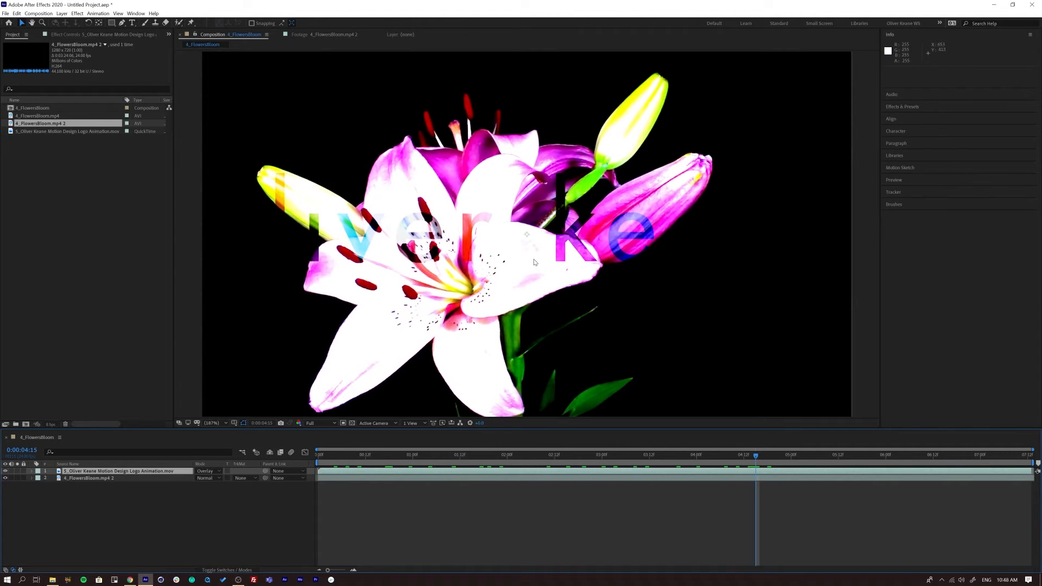
# - Try the Soft Light and Stencil Alpha blending modes on the logo animation layer
pyautogui.click(205, 471)
pyautogui.click(233, 290)
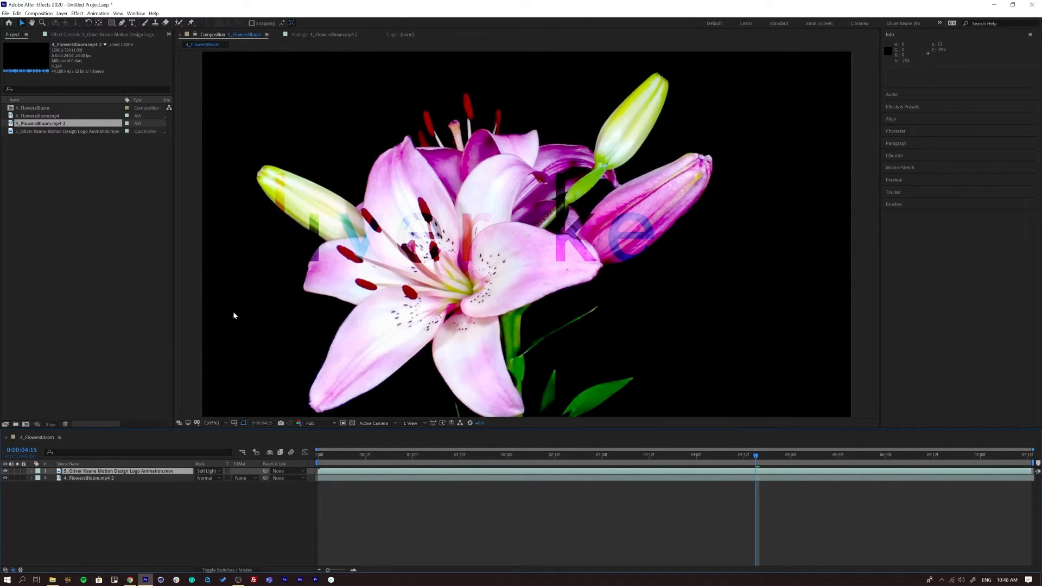
pyautogui.click(207, 471)
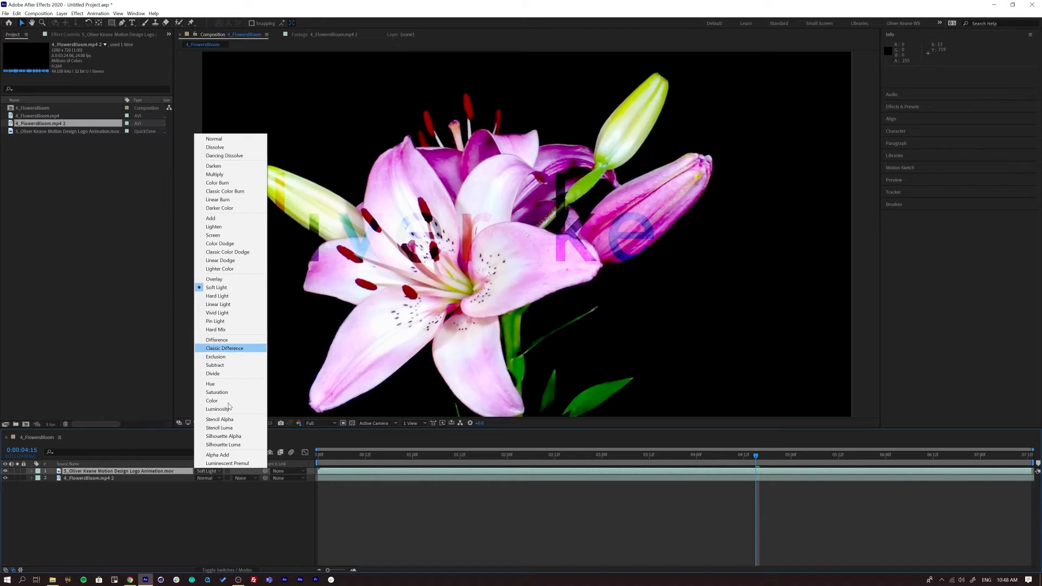
pyautogui.click(220, 419)
# - Try the Stencil Luma blending mode on the logo animation layer and preview it from the start
pyautogui.click(206, 471)
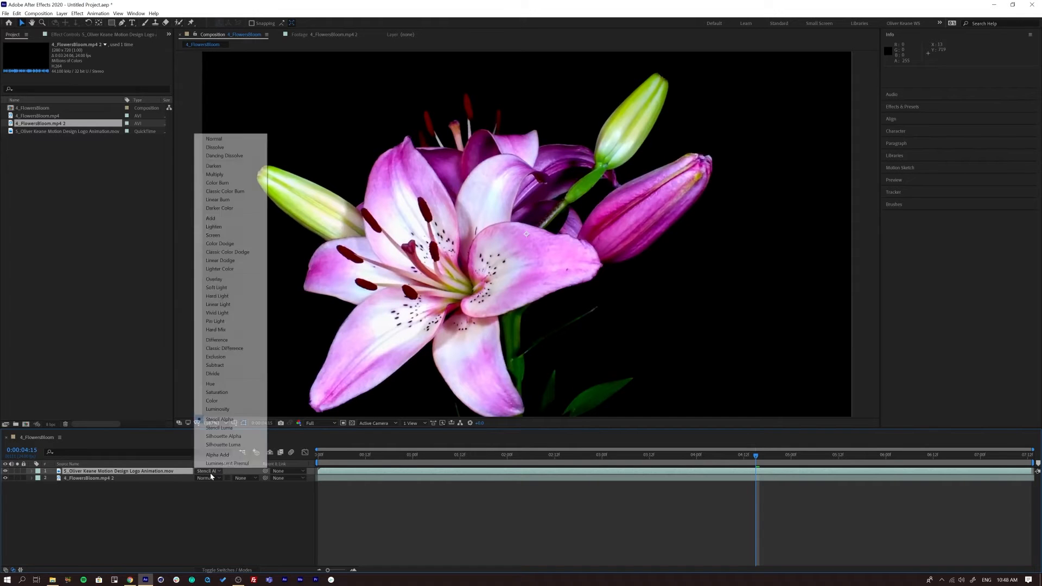
pyautogui.click(223, 428)
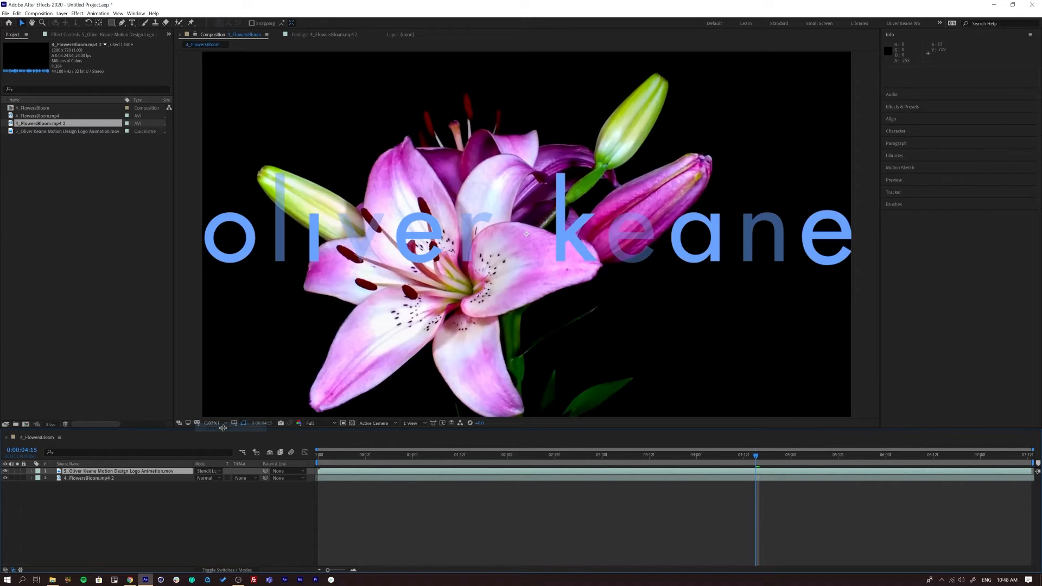
pyautogui.press('space')
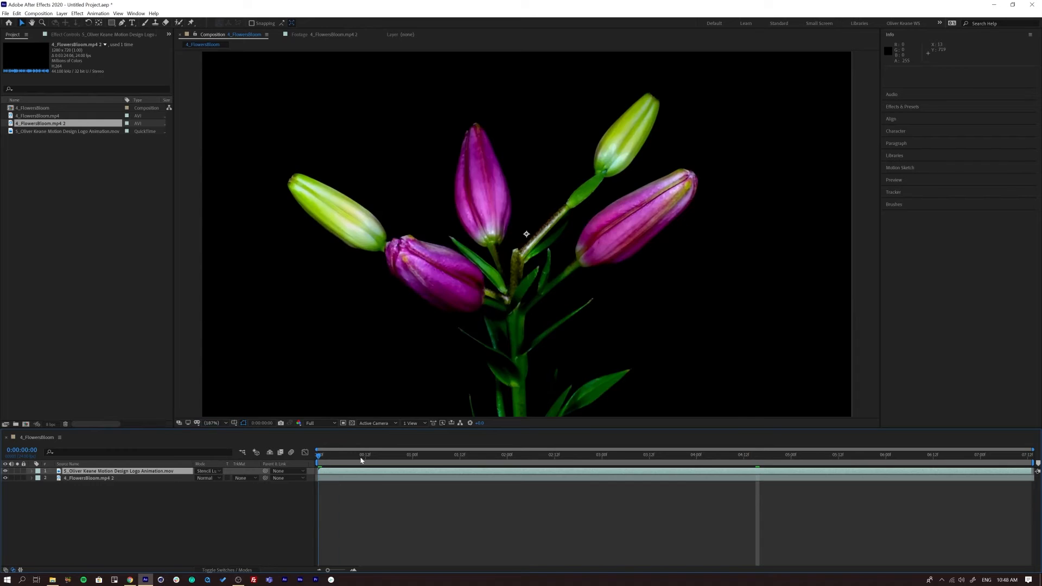
# - Set the logo animation layer's blending mode to Silhouette Luma with the playhead at 0:00:05:03
pyautogui.hotkey('shift', '=')
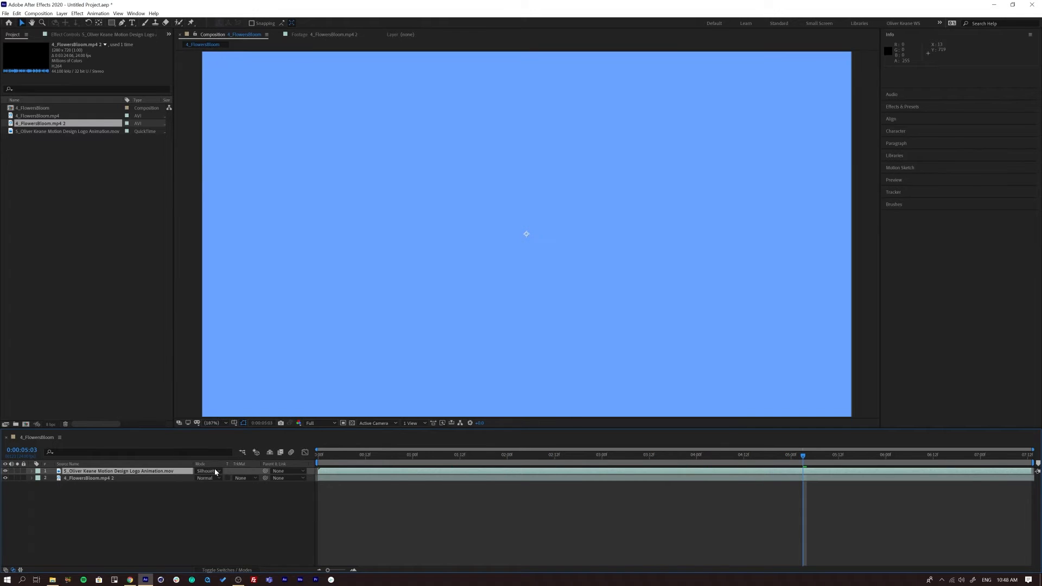
pyautogui.click(206, 471)
pyautogui.click(212, 445)
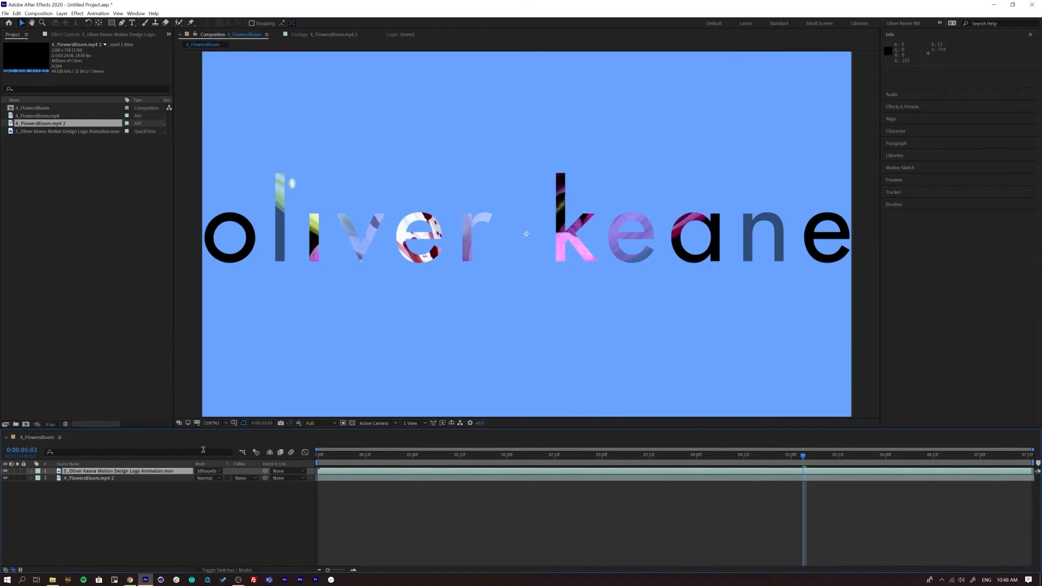
# - Preview the Silhouette Luma result on the logo animation layer and scrub the composition to 0:00:05:16
pyautogui.press('space')
pyautogui.press('space')
pyautogui.click(206, 471)
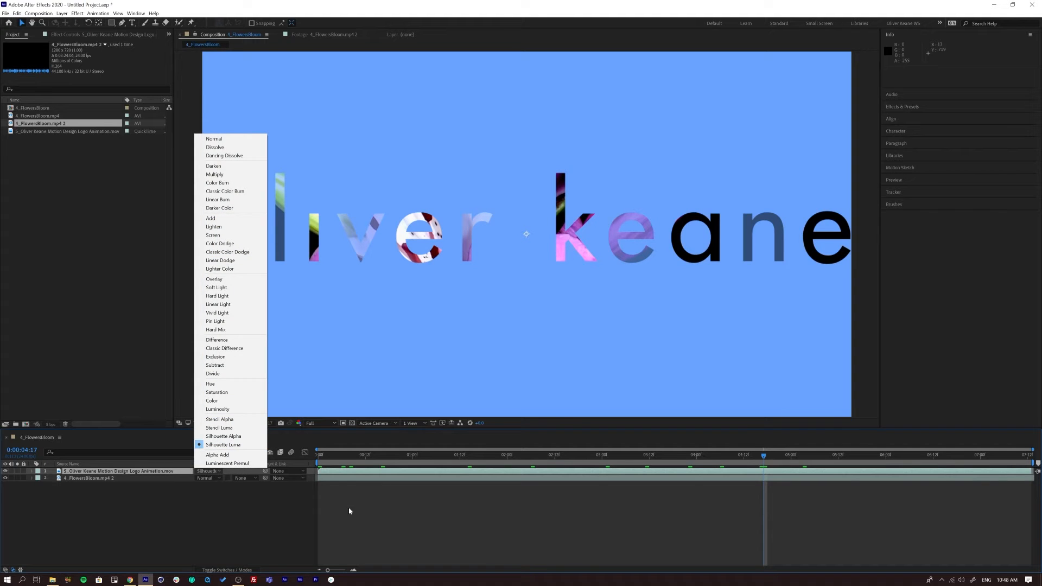
pyautogui.moveTo(341, 457); pyautogui.dragTo(811, 480)
pyautogui.press('space')
# - Try the Screen blending mode on the logo animation layer and preview it from the start up to 0:00:04:17
pyautogui.click(208, 472)
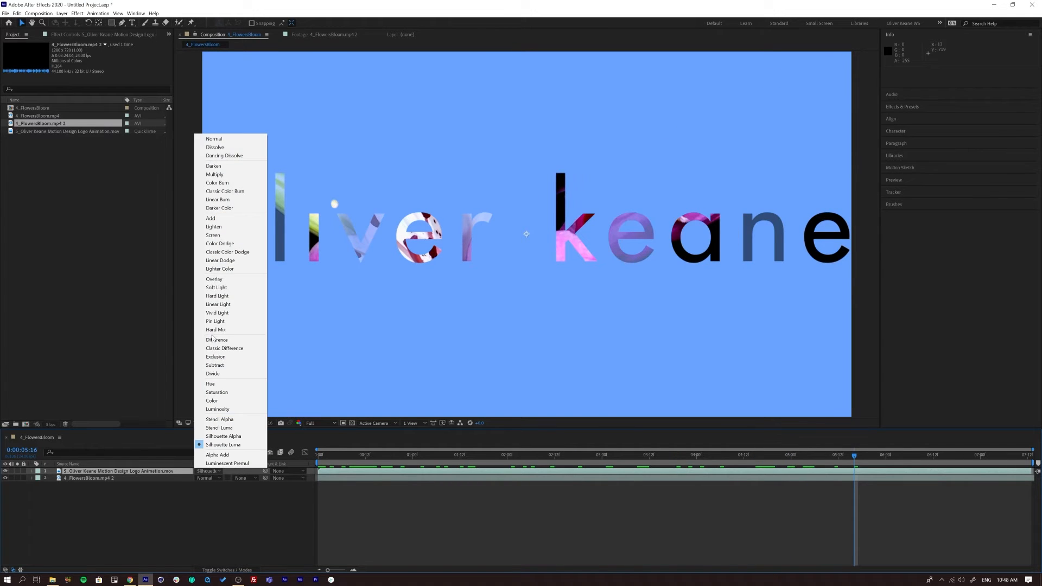
pyautogui.click(212, 235)
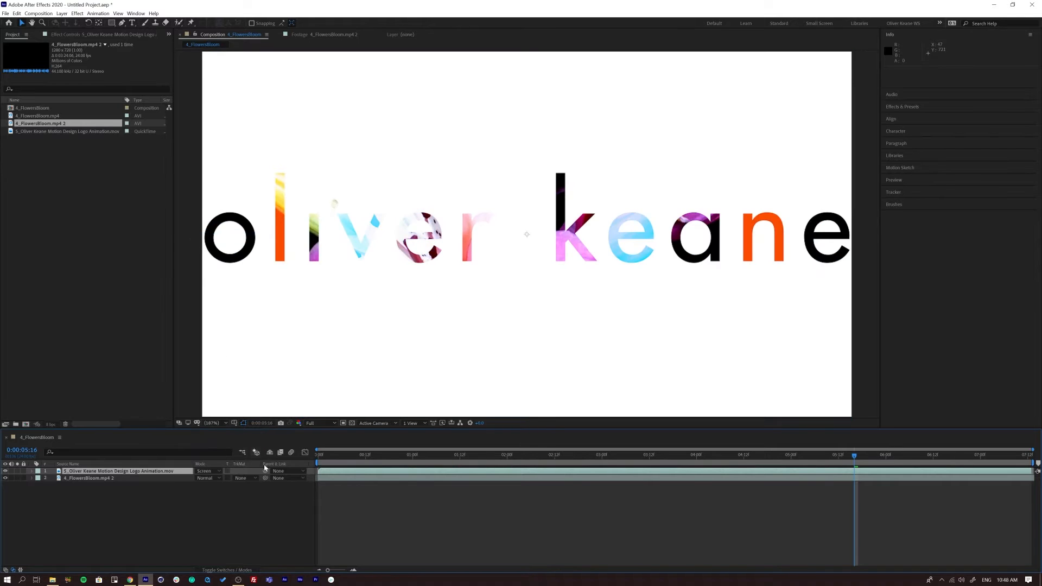
pyautogui.moveTo(345, 458); pyautogui.dragTo(257, 488)
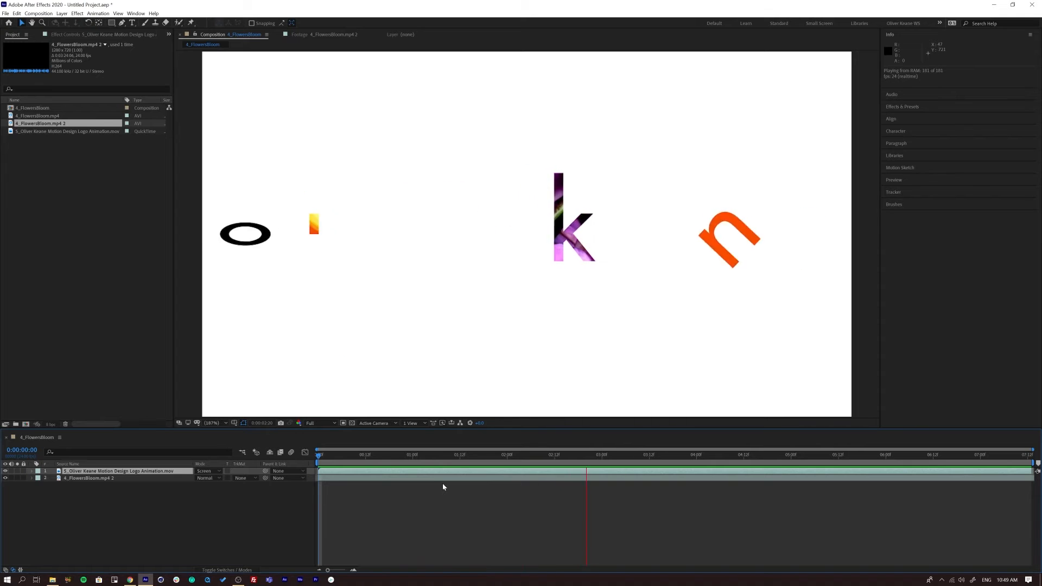
pyautogui.press('space')
pyautogui.click(201, 476)
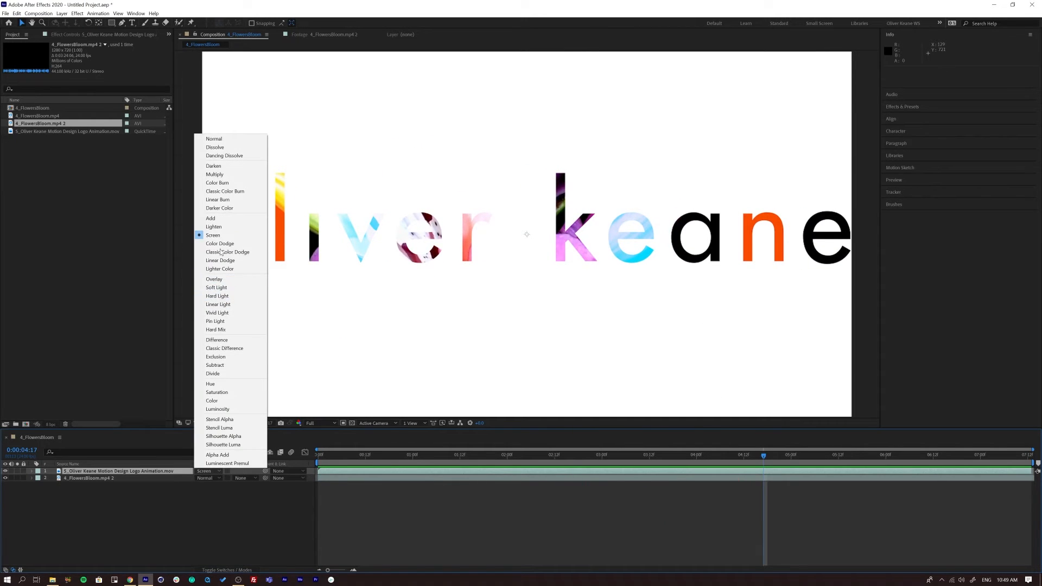
pyautogui.click(283, 225)
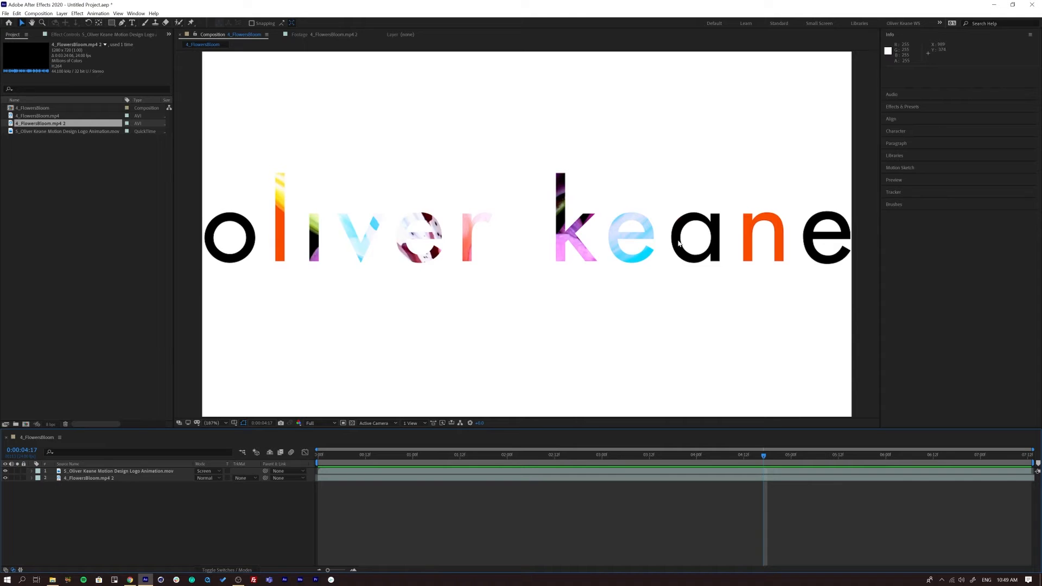
# - Return the logo animation layer to Normal, and try the Difference blending mode with a preview of the result
pyautogui.click(161, 473)
pyautogui.click(208, 470)
pyautogui.click(217, 139)
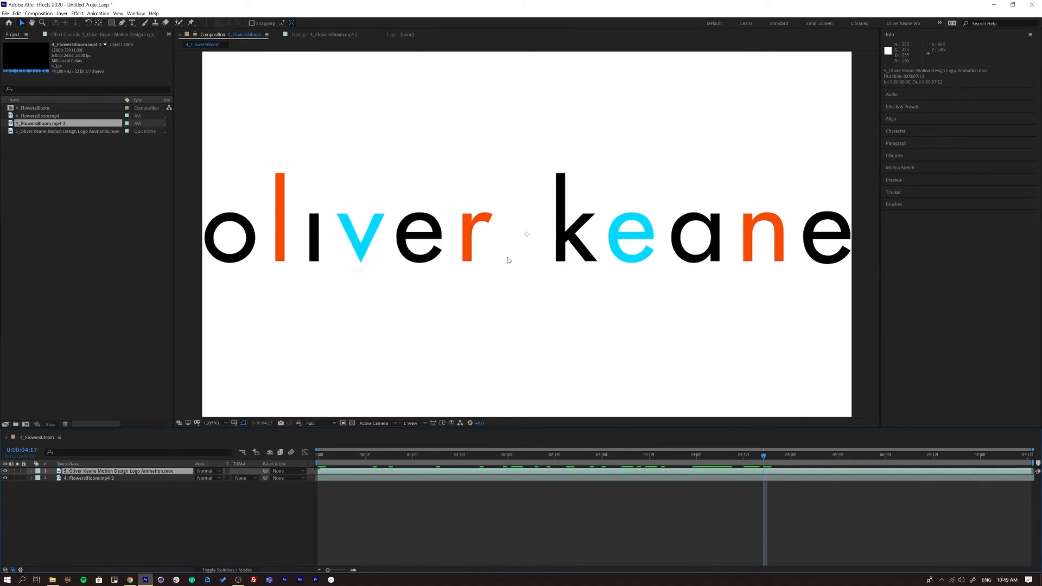
pyautogui.click(204, 471)
pyautogui.click(245, 339)
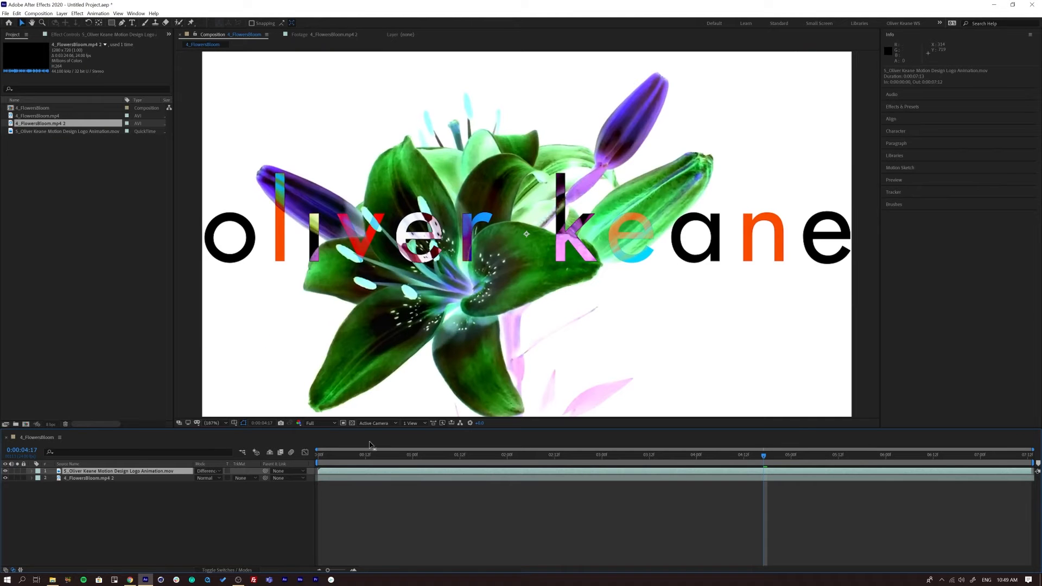
pyautogui.click(337, 456)
pyautogui.press('space')
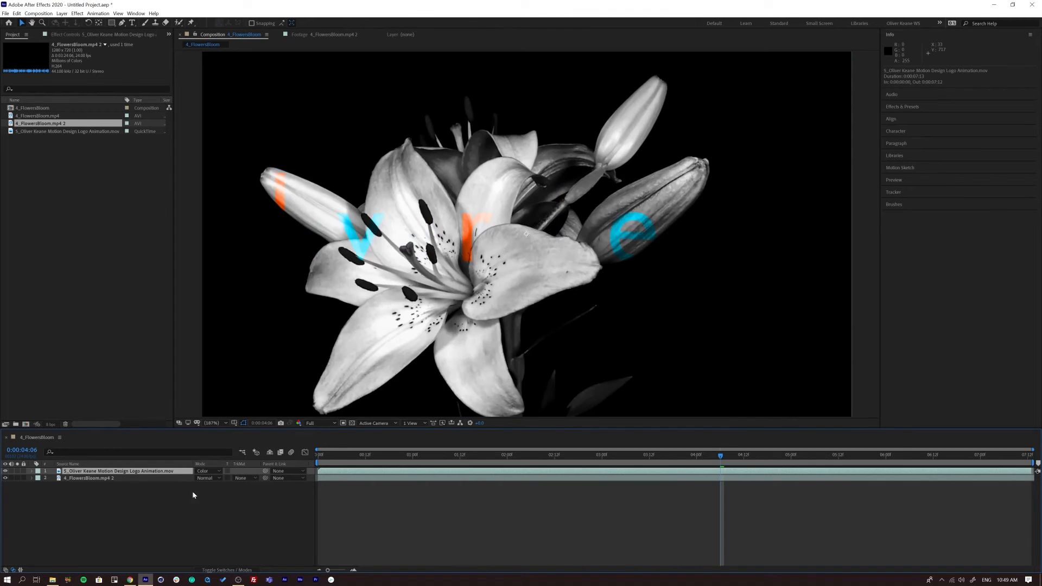
# - Try the Color and Alpha Add blending modes on the logo animation layer, scrubbing the result to 0:00:01:08
pyautogui.moveTo(352, 451); pyautogui.dragTo(794, 456)
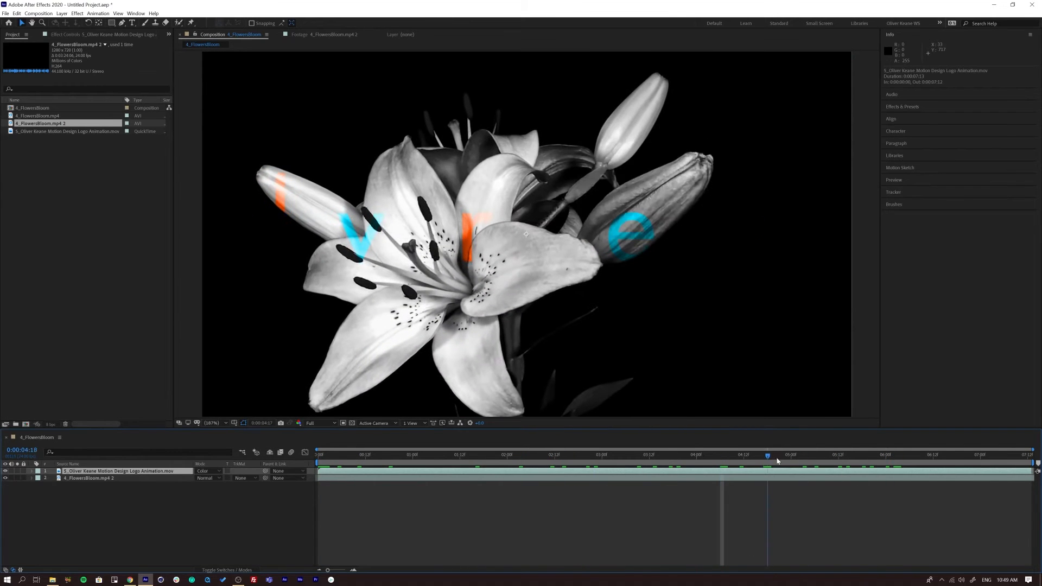
pyautogui.click(206, 472)
pyautogui.click(215, 461)
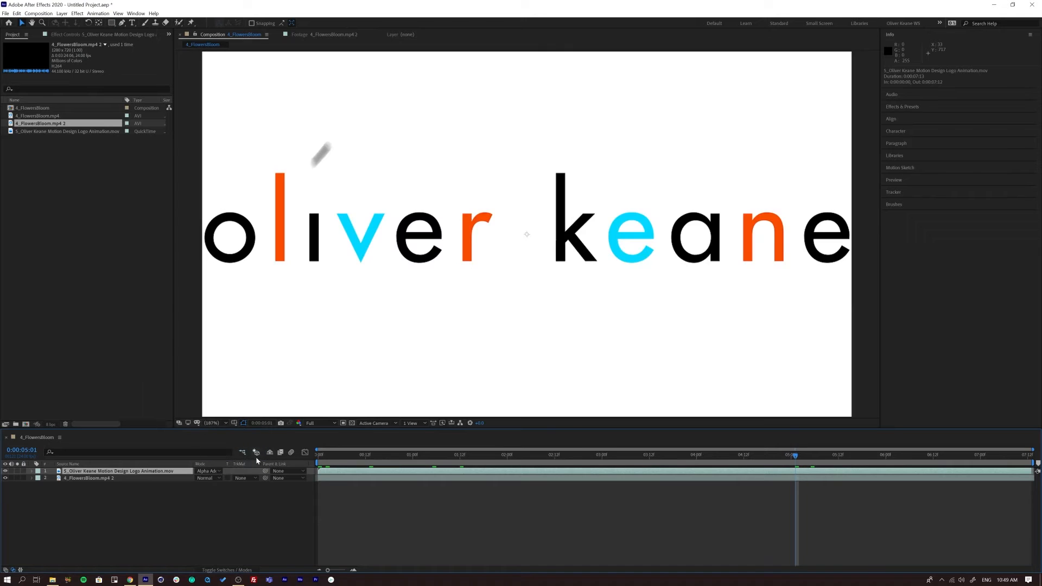
pyautogui.moveTo(356, 457); pyautogui.dragTo(444, 456)
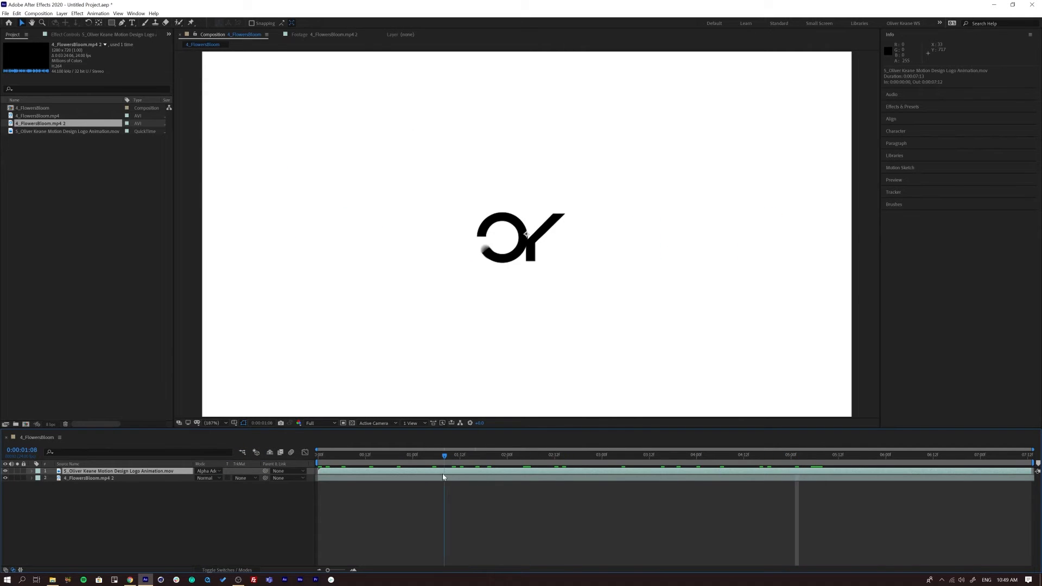
# - Switch the logo animation layer back to Screen, scrub through the result and return the playhead to 0:00:00:00
pyautogui.click(210, 472)
pyautogui.click(217, 234)
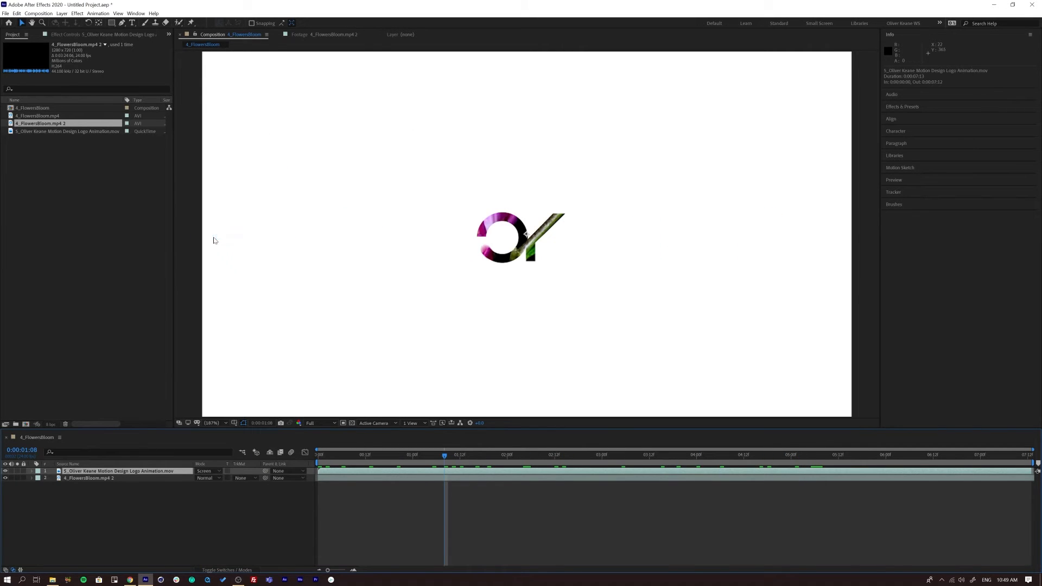
pyautogui.moveTo(372, 454); pyautogui.dragTo(732, 454)
pyautogui.moveTo(636, 455); pyautogui.dragTo(316, 471)
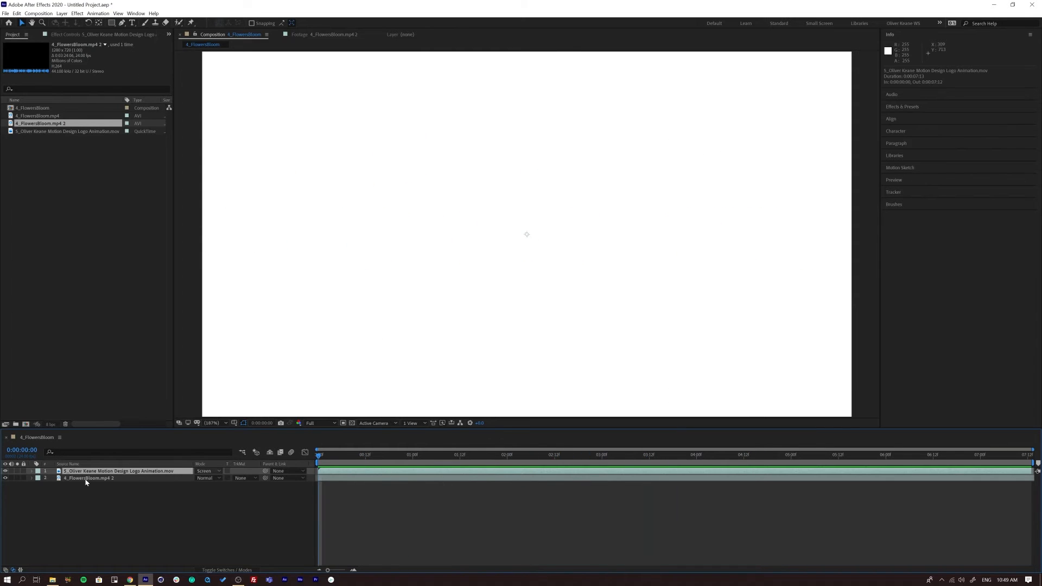
# - Set the logo animation layer's blending mode to Normal and hide the layer
pyautogui.click(204, 471)
pyautogui.click(209, 138)
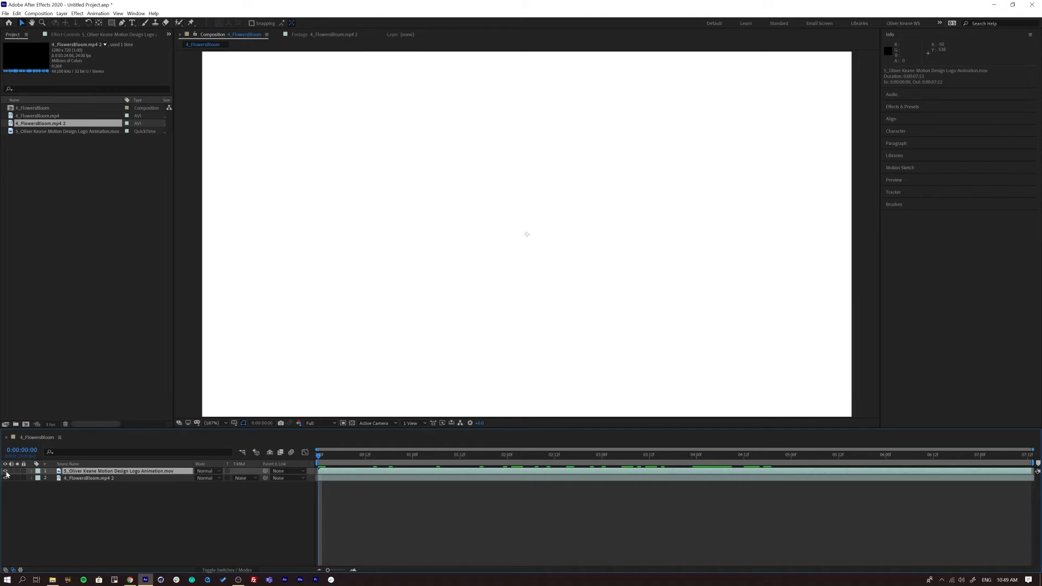
pyautogui.click(5, 471)
pyautogui.click(289, 485)
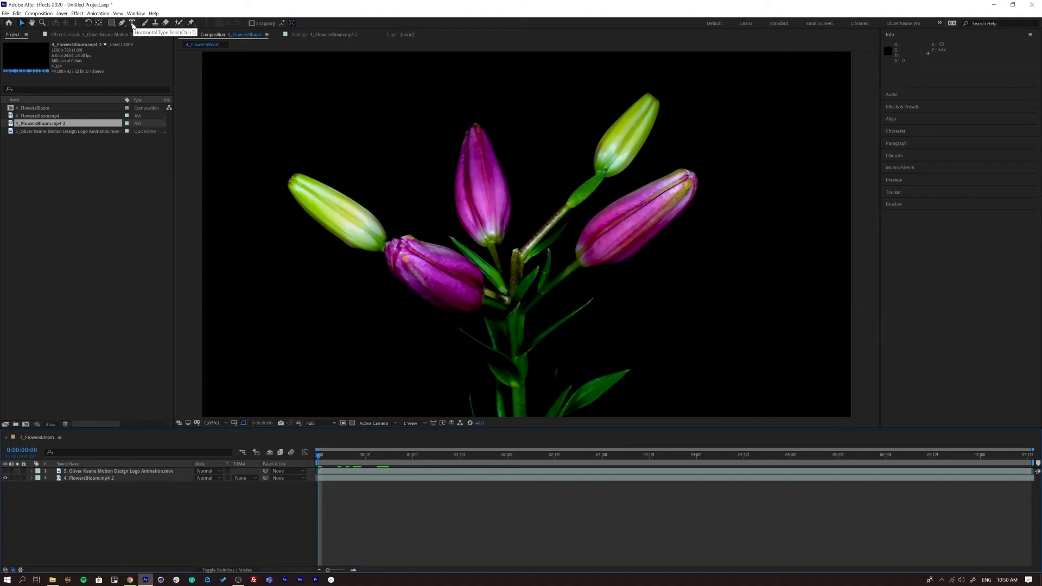
# - Add a white text layer reading BLEND in Arial Black over the flower footage
pyautogui.doubleClick(132, 23)
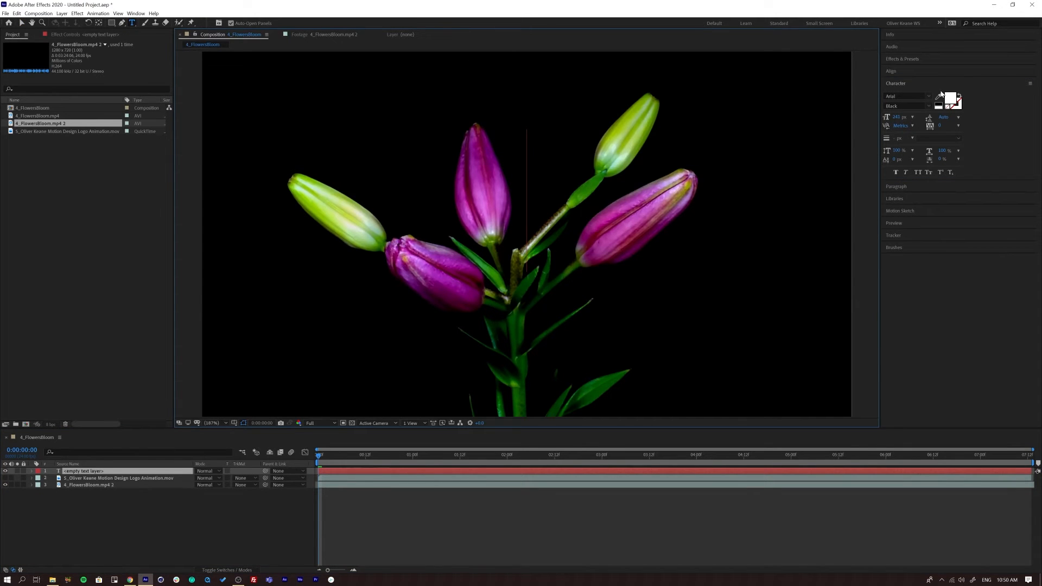
pyautogui.write('BLEND')
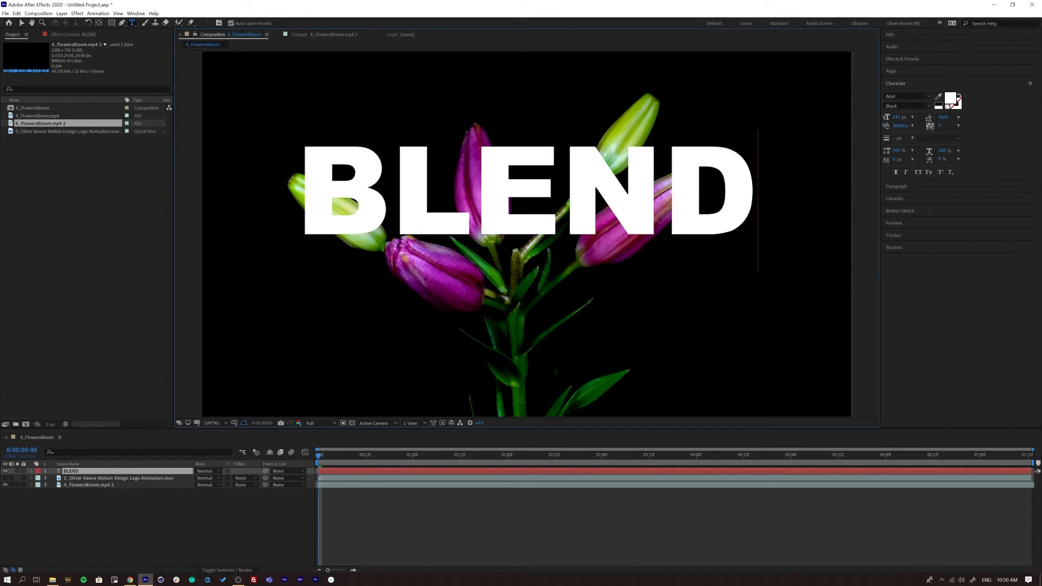
pyautogui.click(77, 471)
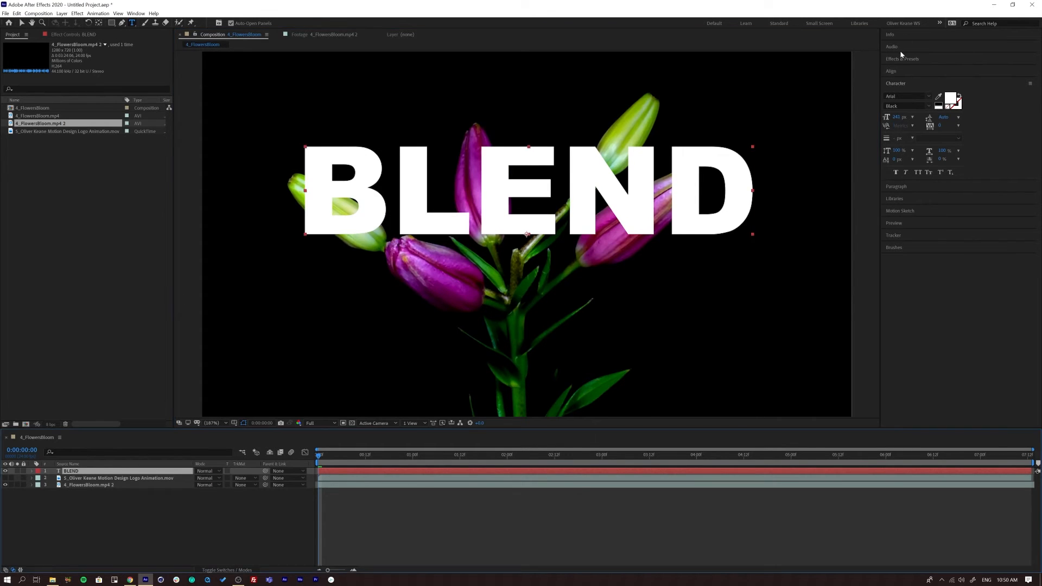
# - Centre the BLEND text horizontally and vertically in the composition
pyautogui.click(891, 72)
pyautogui.click(902, 92)
pyautogui.click(946, 93)
pyautogui.click(179, 534)
pyautogui.click(75, 471)
# - Delete the hidden logo animation layer and preview the BLEND text over the flowers up to 0:00:01:14
pyautogui.click(80, 479)
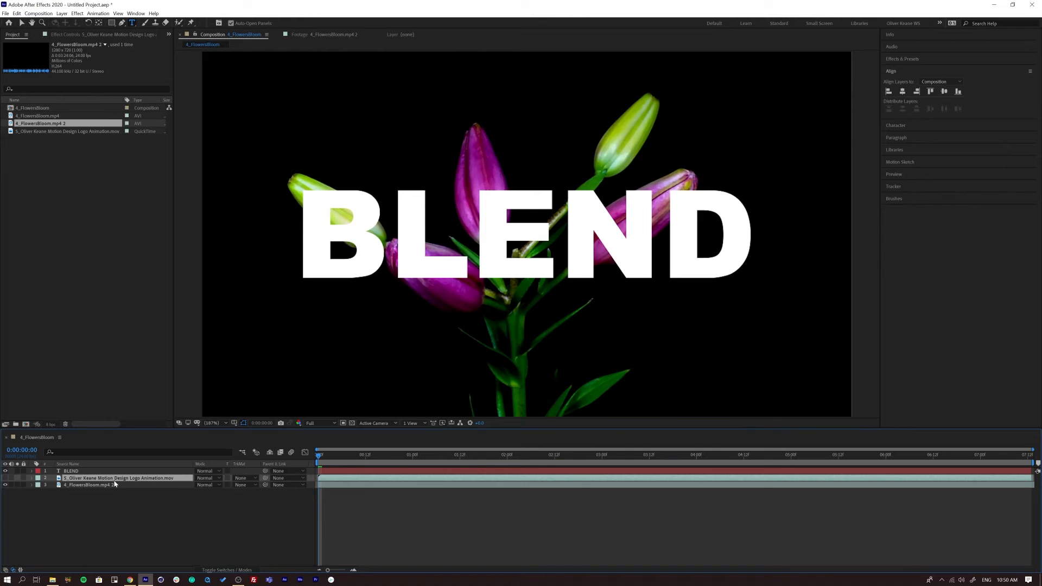
pyautogui.press('BackSpace')
pyautogui.click(367, 472)
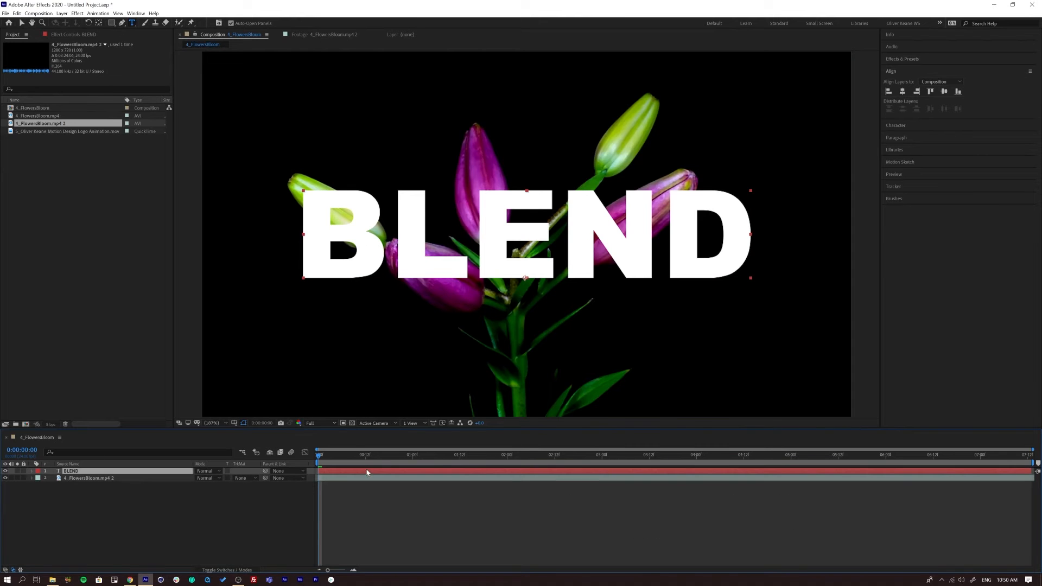
pyautogui.press('space')
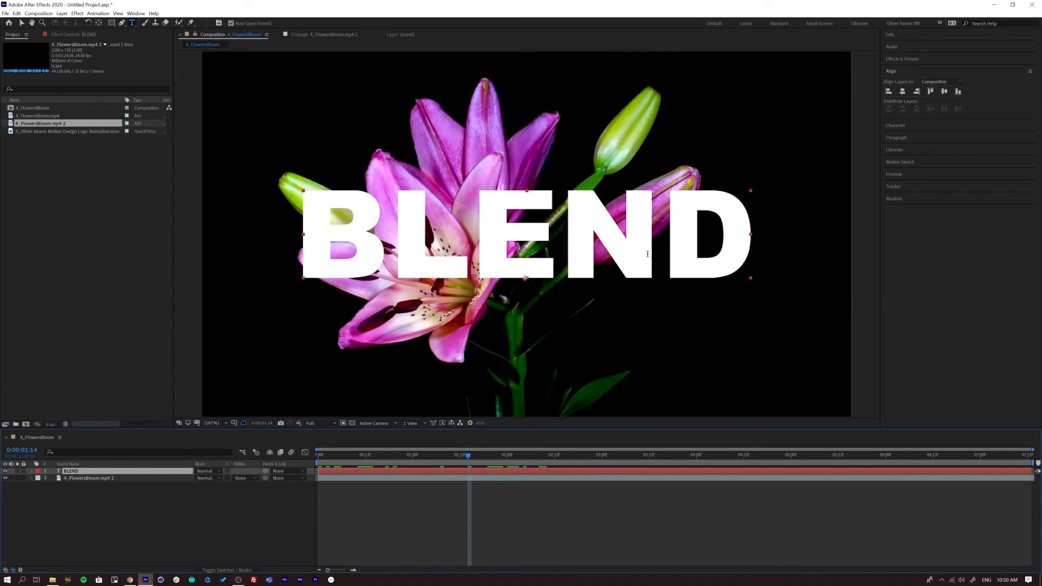
# - Try the Stencil Alpha blending mode on the BLEND text layer and preview it from the start
pyautogui.click(209, 471)
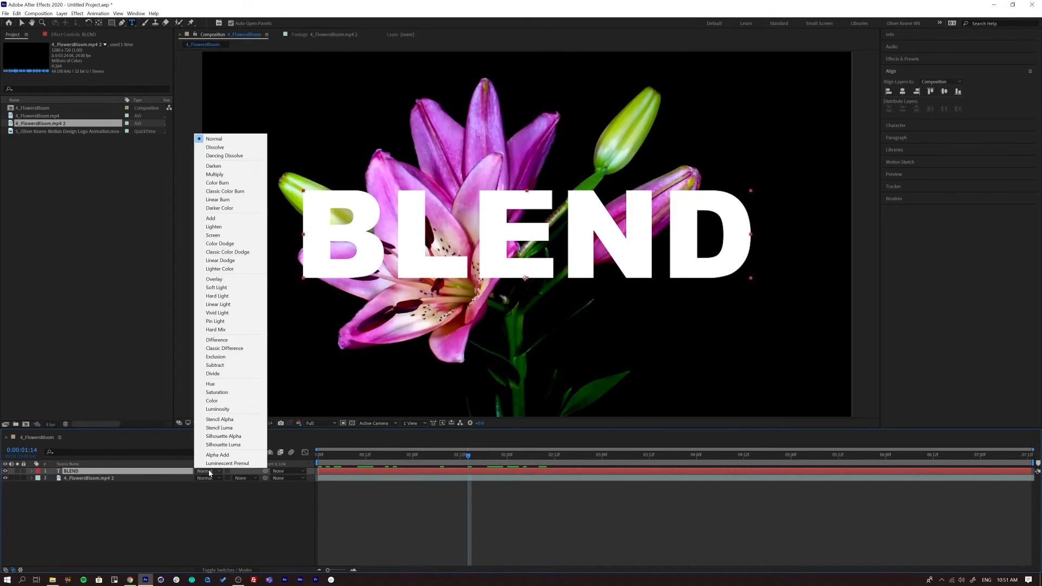
pyautogui.click(233, 424)
pyautogui.press('space')
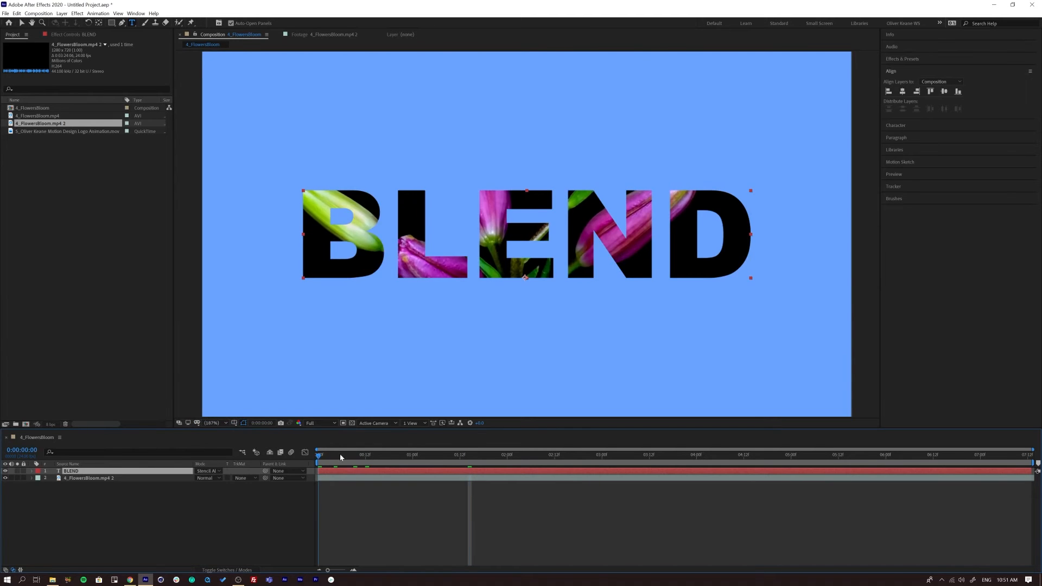
pyautogui.press('space')
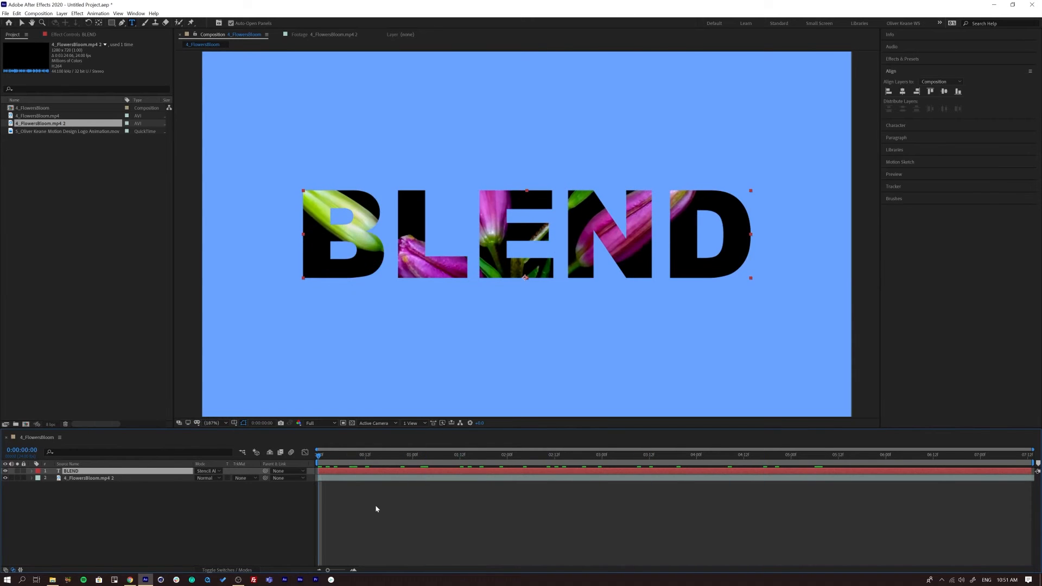
pyautogui.press('space')
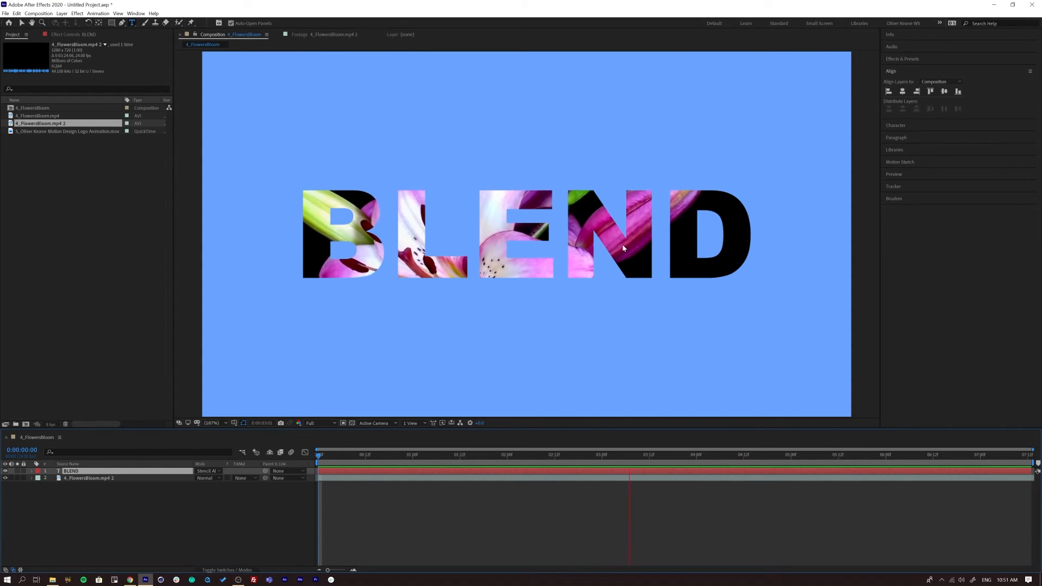
pyautogui.press('space')
# - Set the BLEND text layer's blending mode to Overlay and scrub the result to 0:00:02:02
pyautogui.click(366, 455)
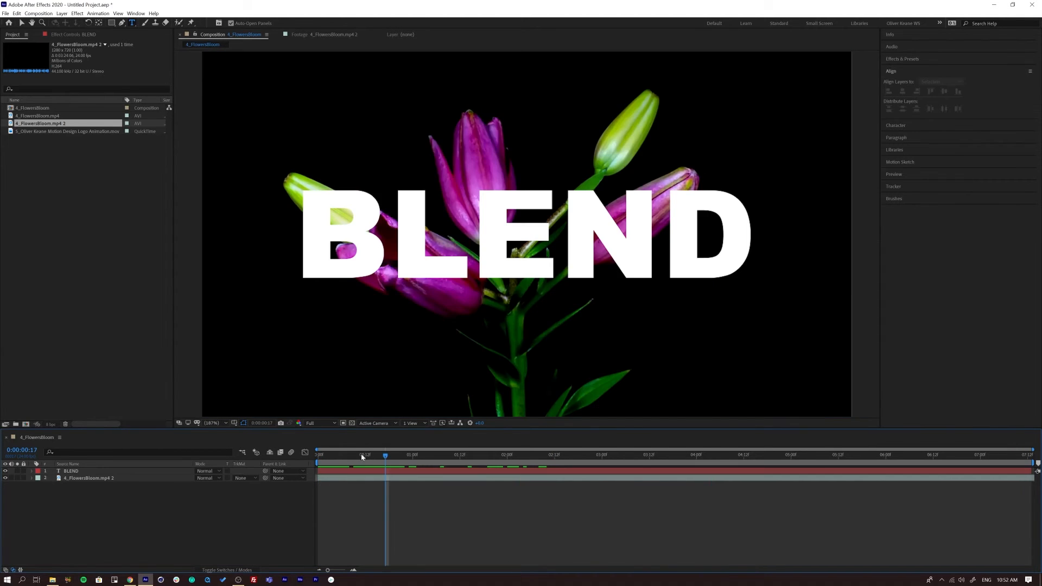
pyautogui.moveTo(362, 455); pyautogui.dragTo(412, 459)
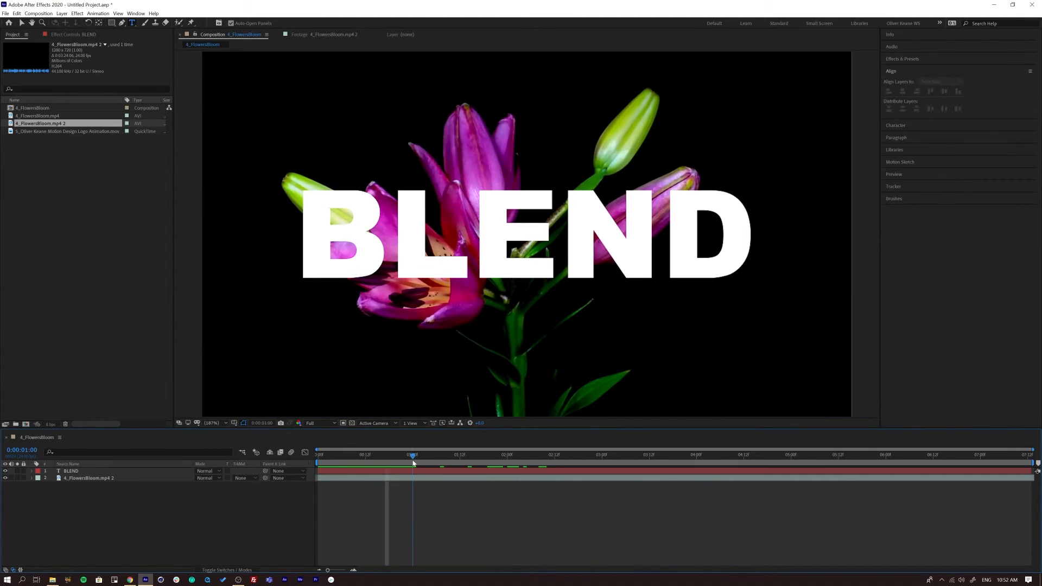
pyautogui.click(208, 472)
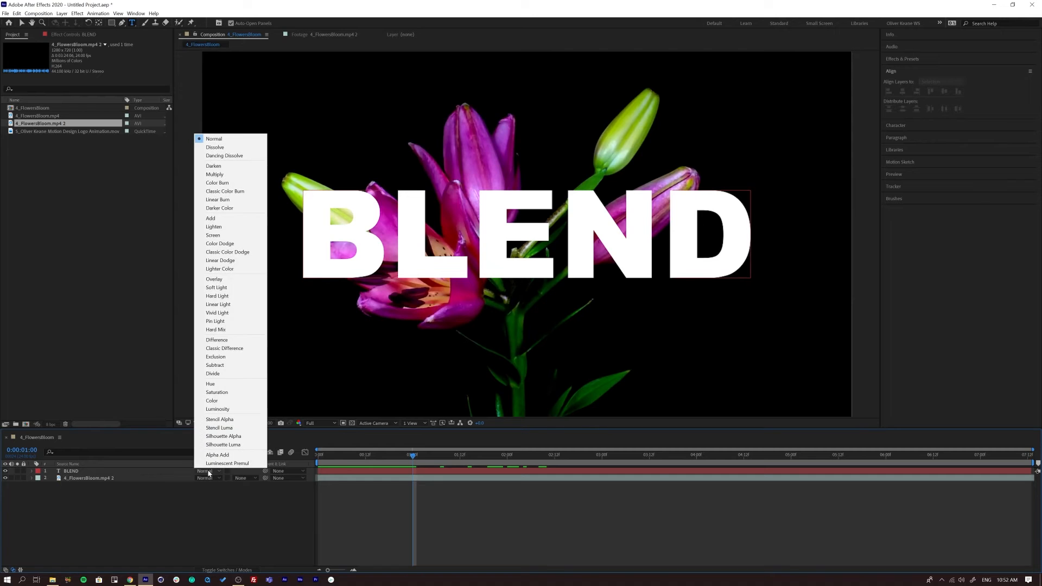
pyautogui.click(231, 280)
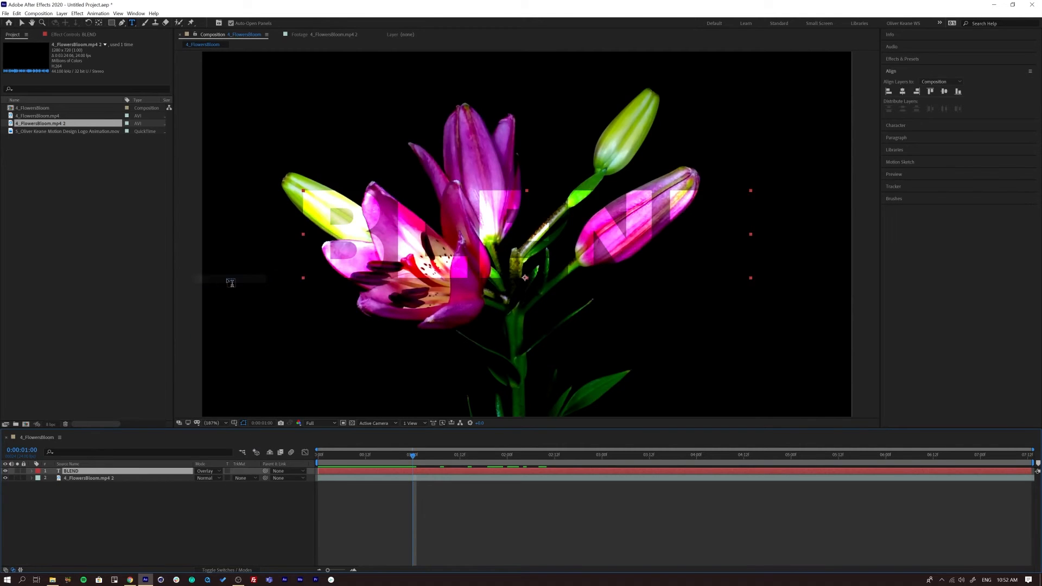
pyautogui.moveTo(370, 459); pyautogui.dragTo(515, 454)
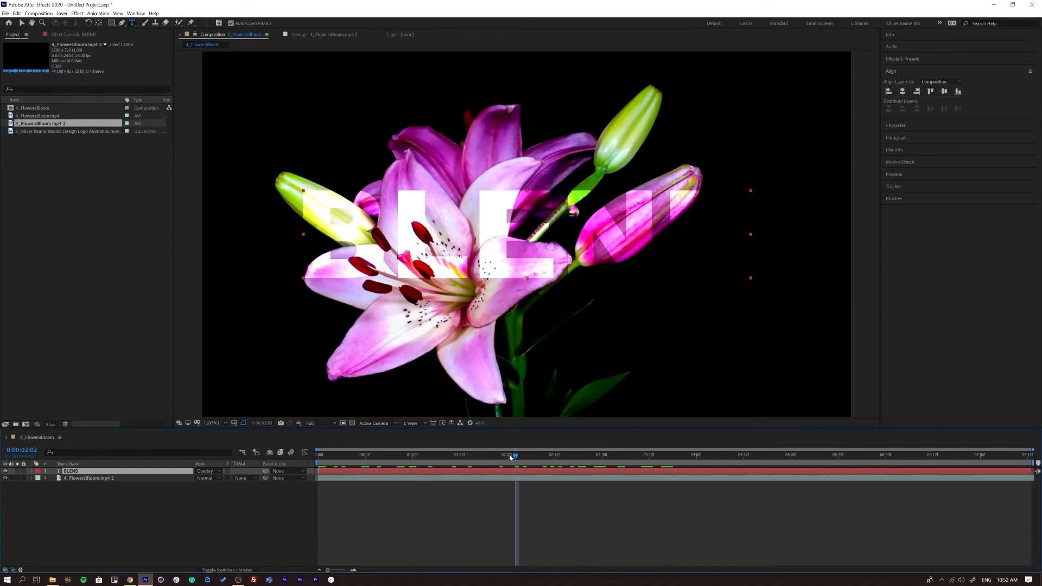
# - Try the Soft Light and Hard Light blending modes on the BLEND text layer
pyautogui.click(209, 471)
pyautogui.click(208, 288)
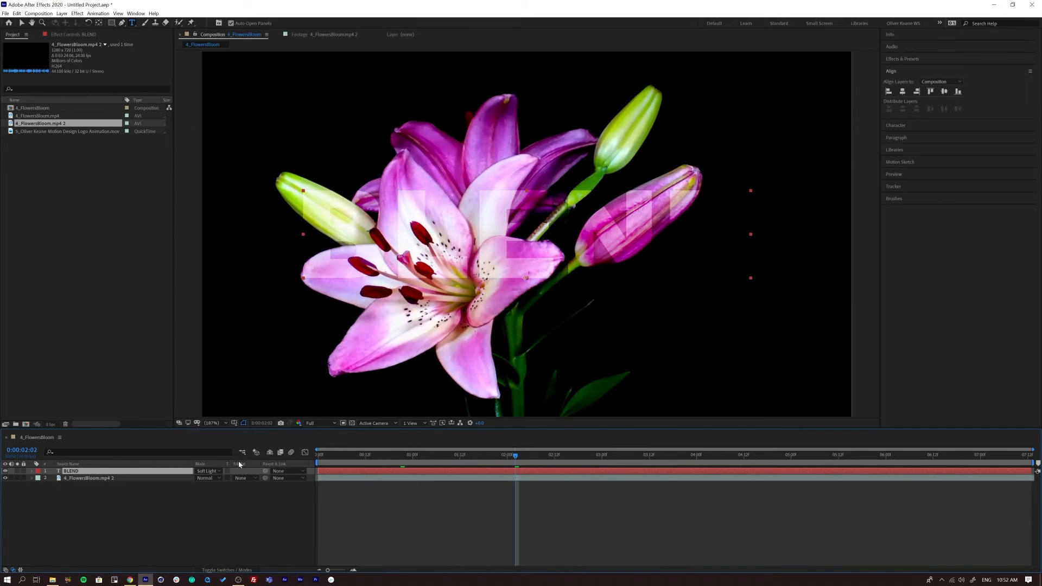
pyautogui.click(212, 471)
pyautogui.click(215, 296)
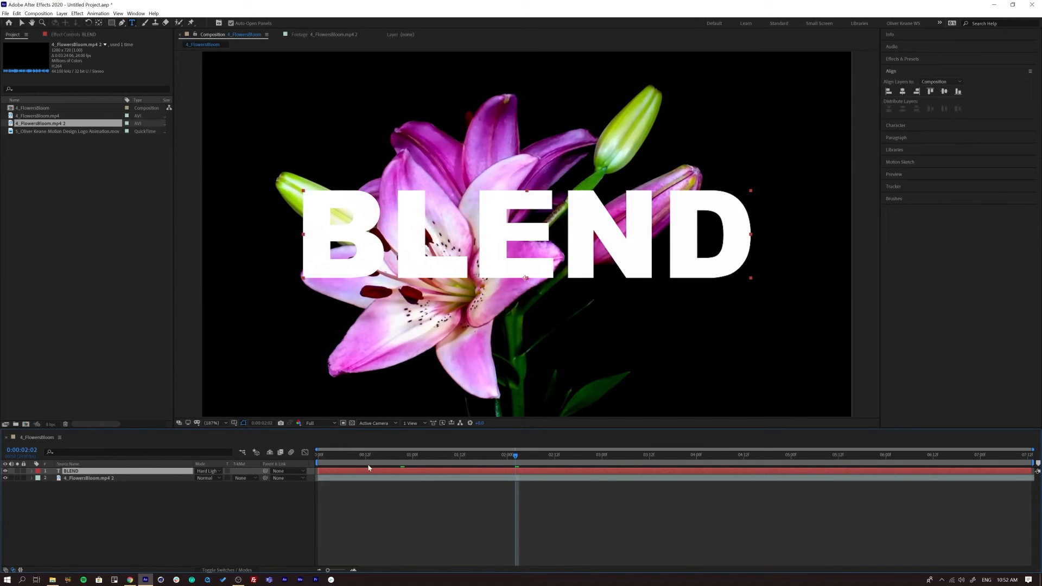
# - Return the BLEND text layer to the Overlay blending mode and scrub the result to 0:00:02:20
pyautogui.click(212, 471)
pyautogui.click(208, 280)
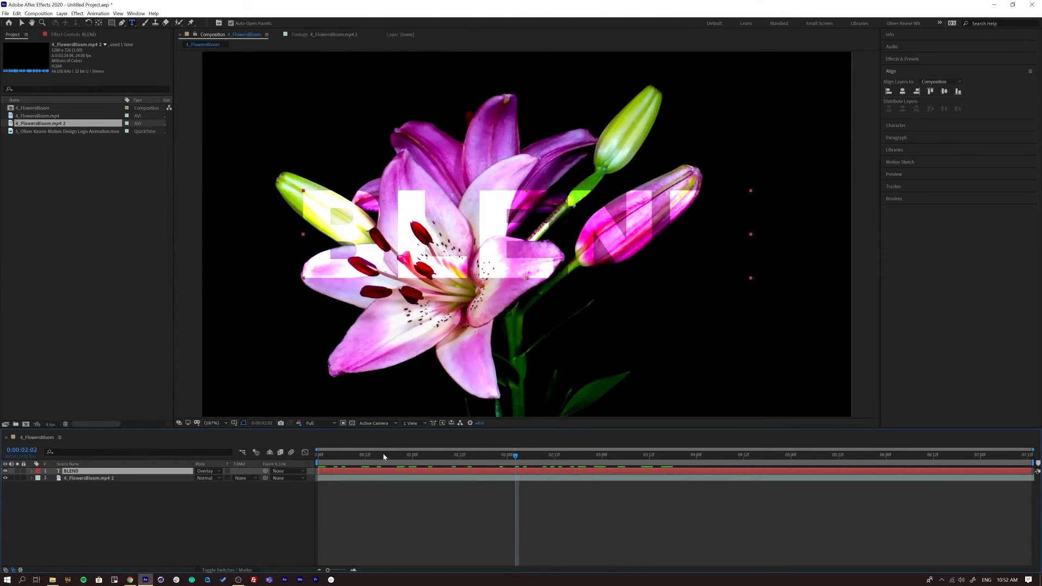
pyautogui.moveTo(336, 461); pyautogui.dragTo(585, 459)
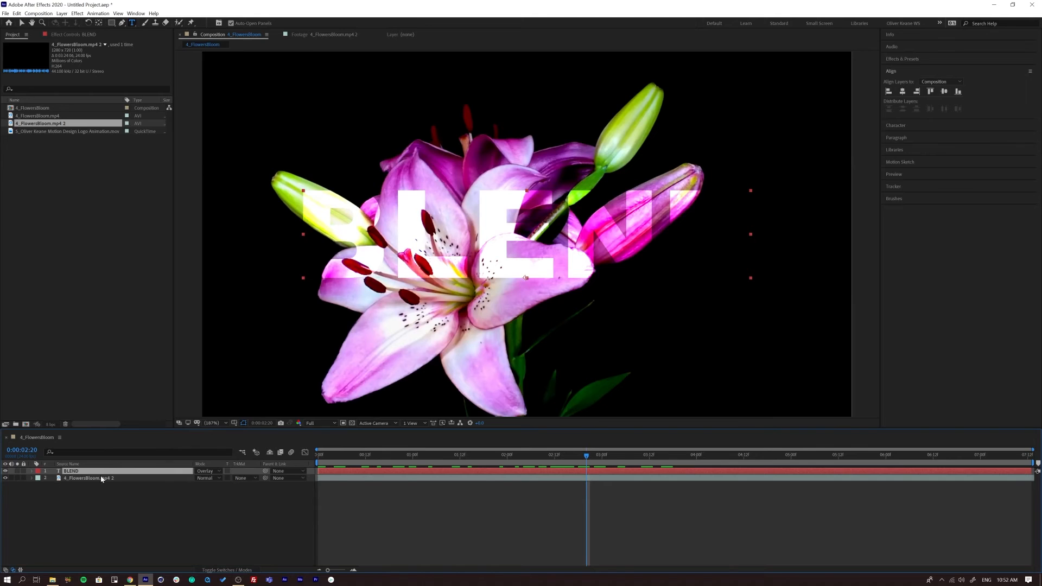
# - Delete the BLEND text layer from the composition, leaving only the flower footage layer
pyautogui.click(207, 470)
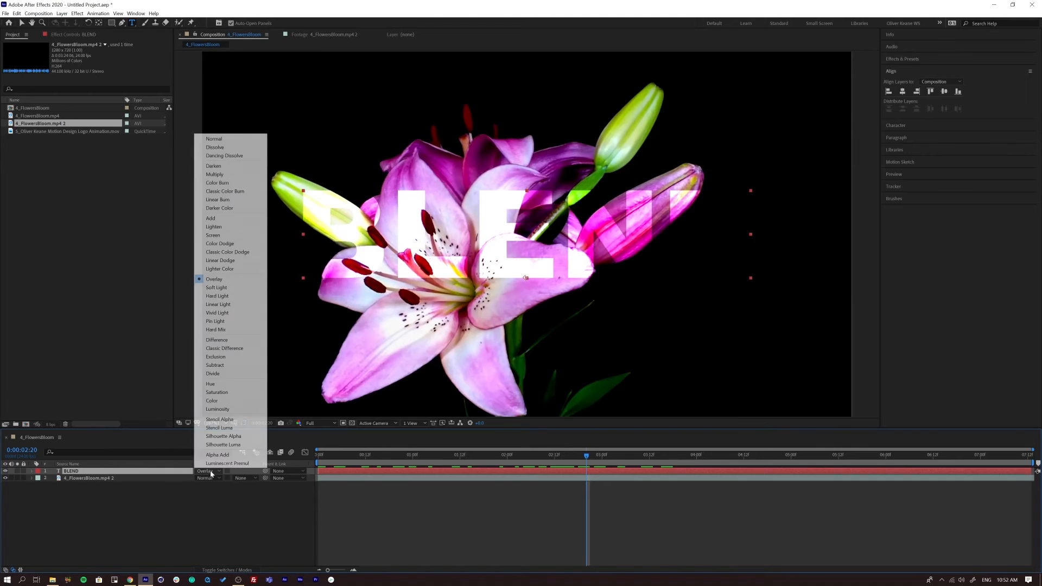
pyautogui.click(183, 516)
pyautogui.click(86, 470)
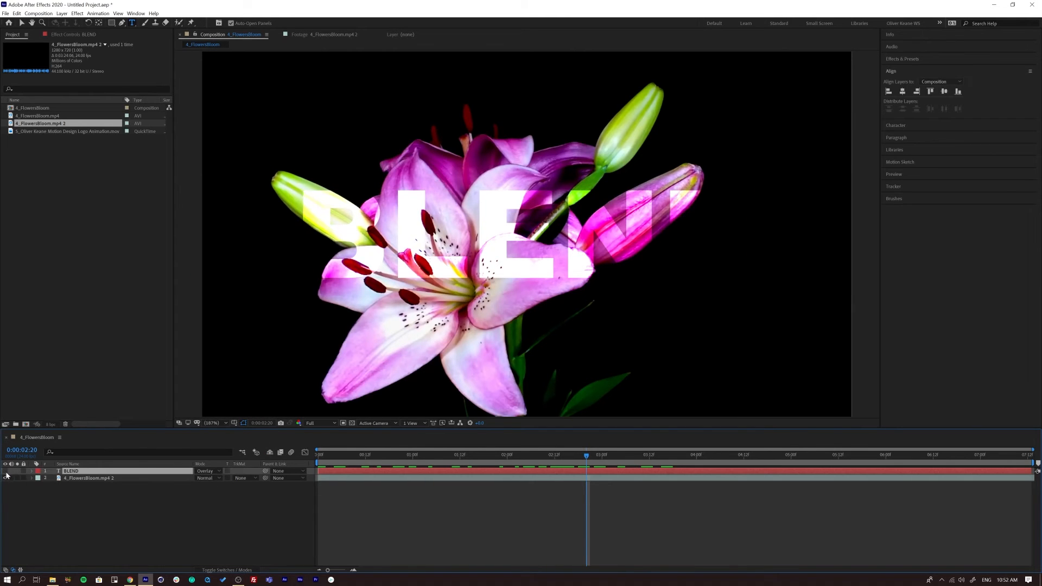
pyautogui.click(6, 471)
pyautogui.click(79, 478)
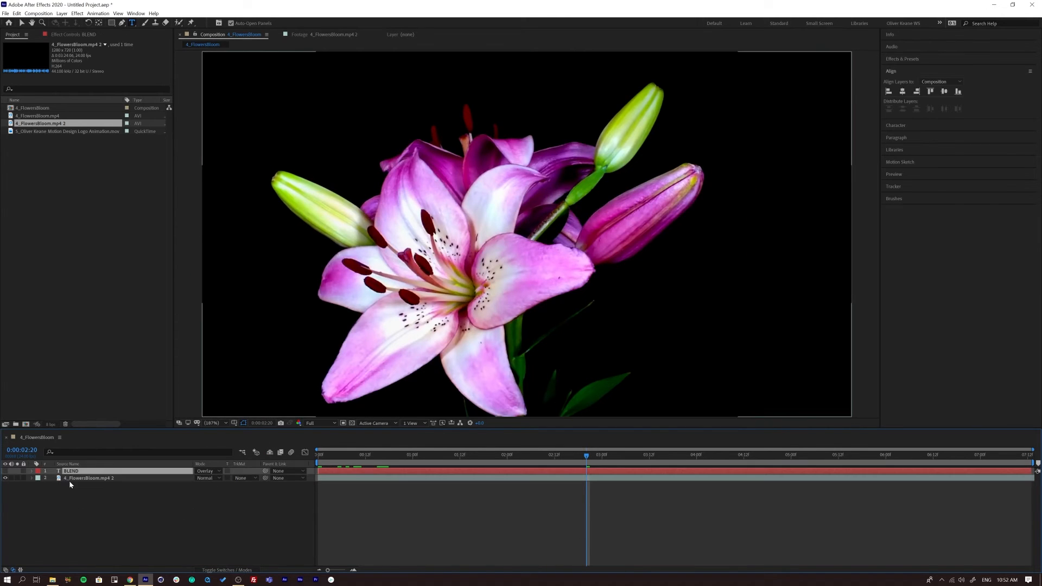
pyautogui.press('BackSpace')
pyautogui.click(102, 290)
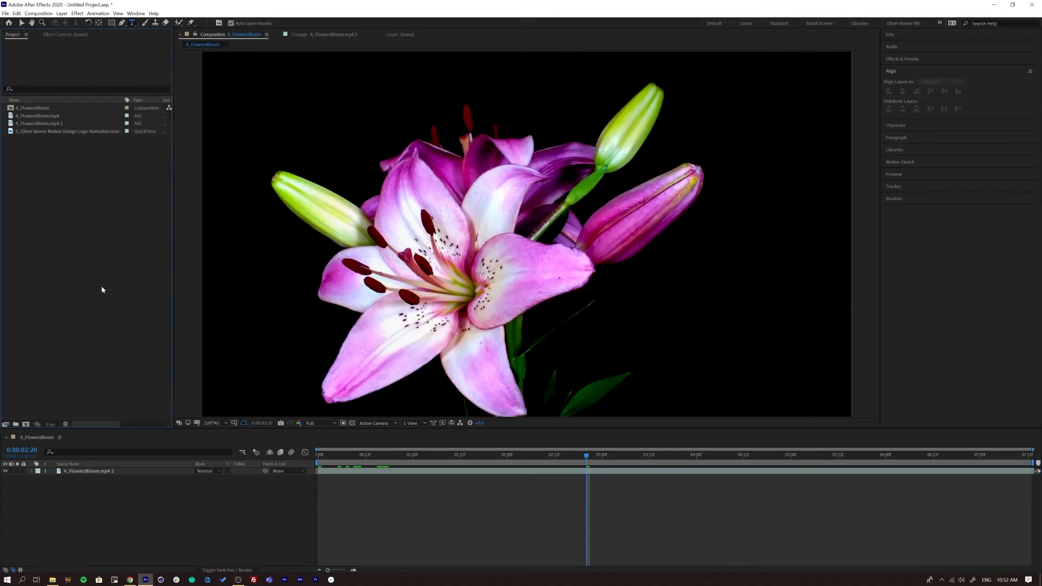
# - Duplicate the flower footage layer with the current time at the start of the composition
pyautogui.click(42, 125)
pyautogui.click(96, 471)
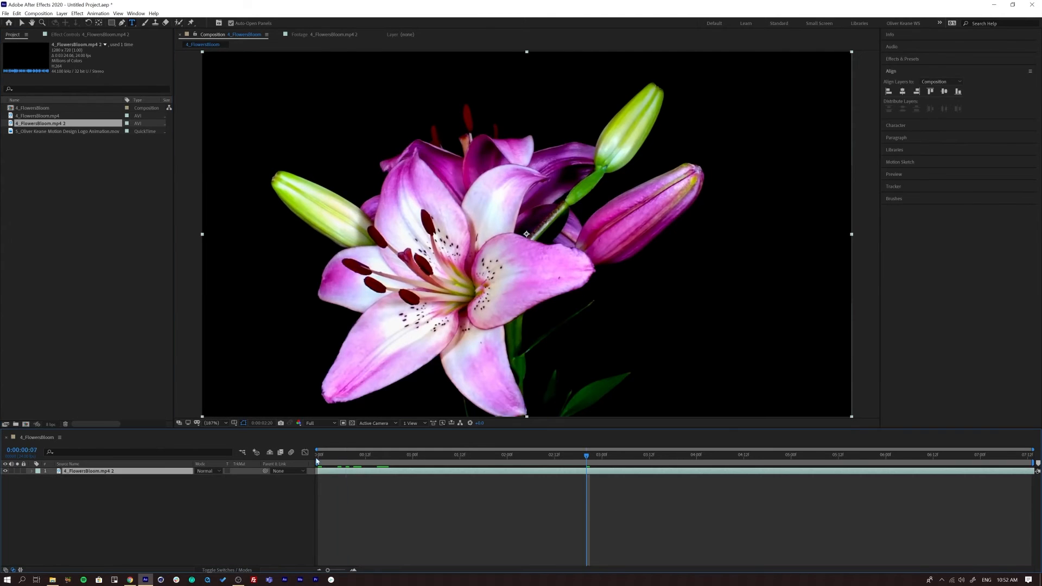
pyautogui.press('Home')
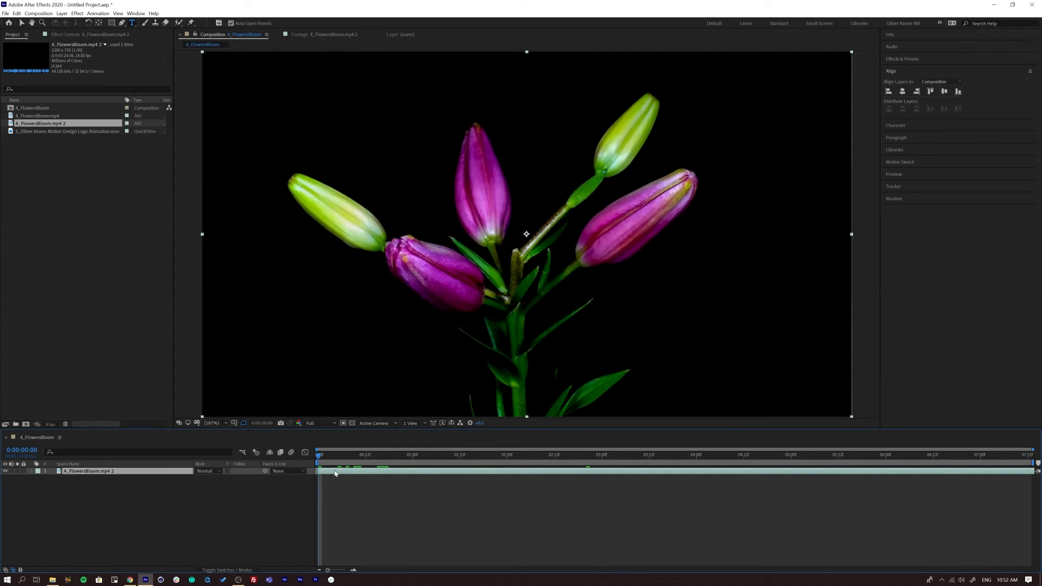
pyautogui.hotkey('ctrl', 'd')
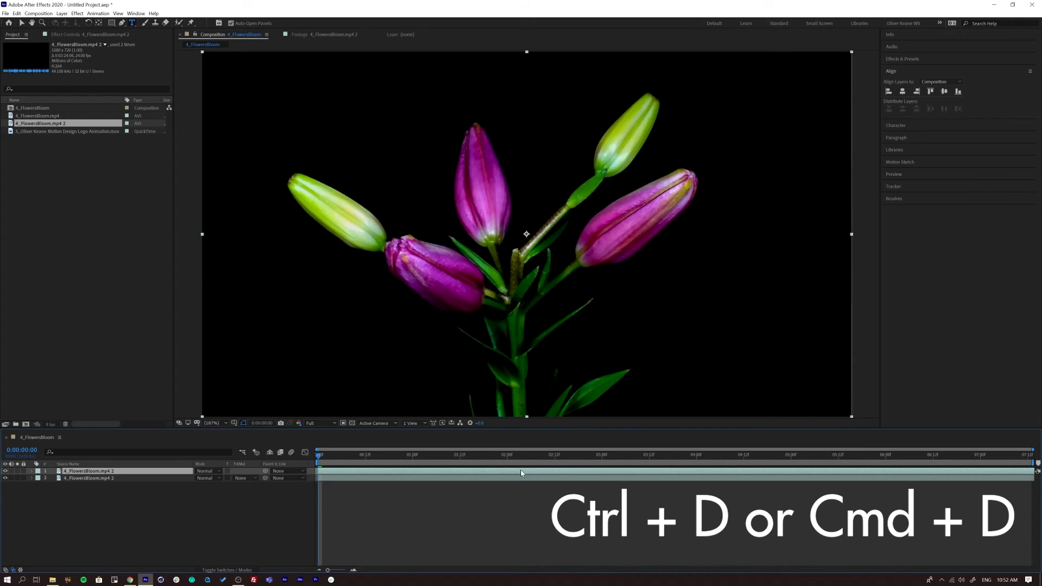
# - Slide the upper flower layer earlier so the composition opens on its orchid footage, and extend its end to the composition's end
pyautogui.moveTo(532, 470); pyautogui.dragTo(210, 480)
pyautogui.moveTo(427, 470); pyautogui.dragTo(143, 481)
pyautogui.moveTo(428, 471); pyautogui.dragTo(325, 471)
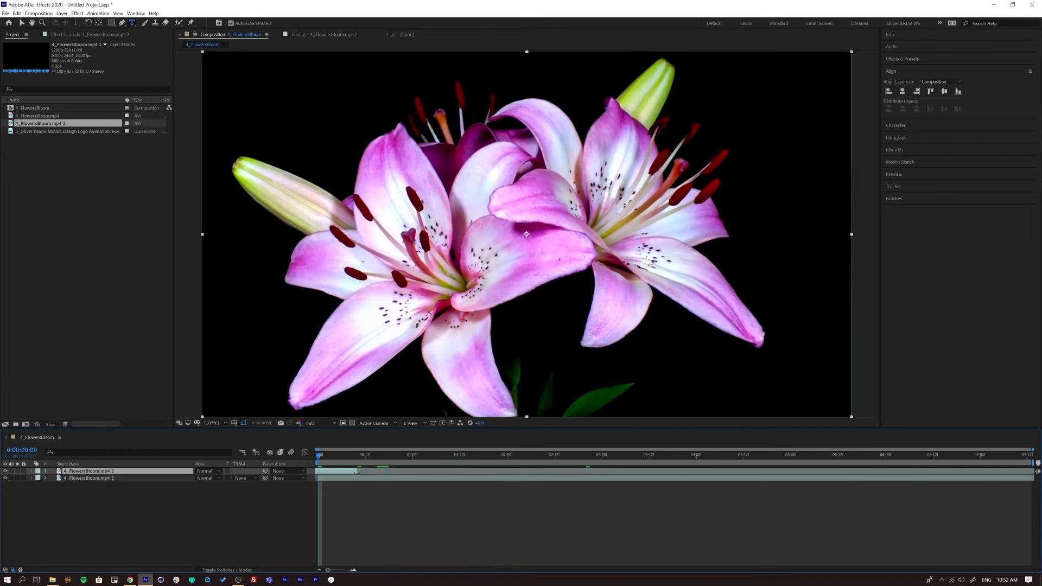
pyautogui.moveTo(399, 472); pyautogui.dragTo(369, 483)
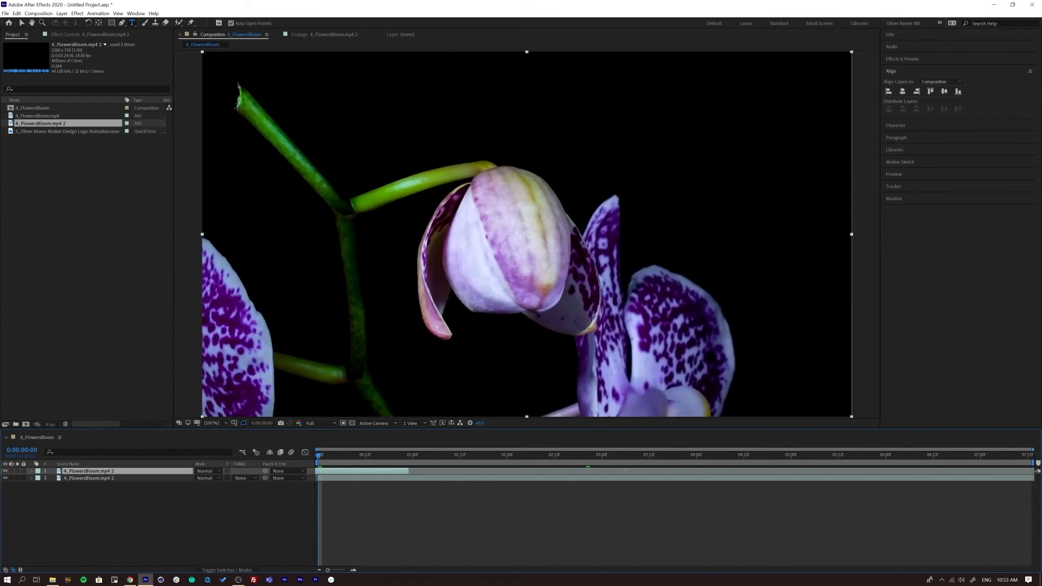
pyautogui.moveTo(625, 471); pyautogui.dragTo(1015, 455)
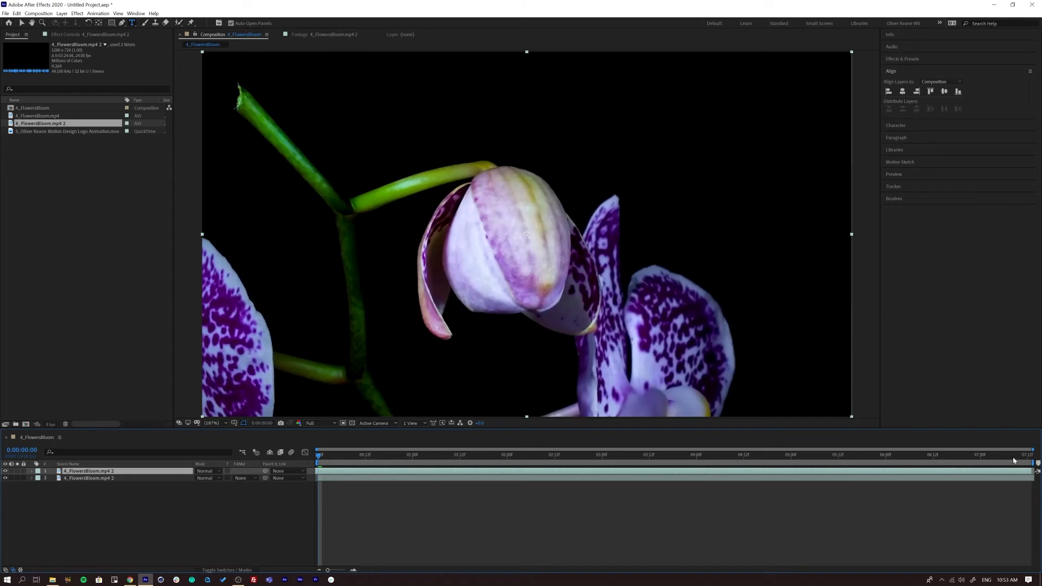
# - Scrub through the composition to 0:00:04:21 and toggle the upper flower layer's visibility to compare both flower clips
pyautogui.moveTo(328, 460); pyautogui.dragTo(799, 459)
pyautogui.click(5, 471)
pyautogui.click(6, 471)
pyautogui.moveTo(365, 454); pyautogui.dragTo(779, 455)
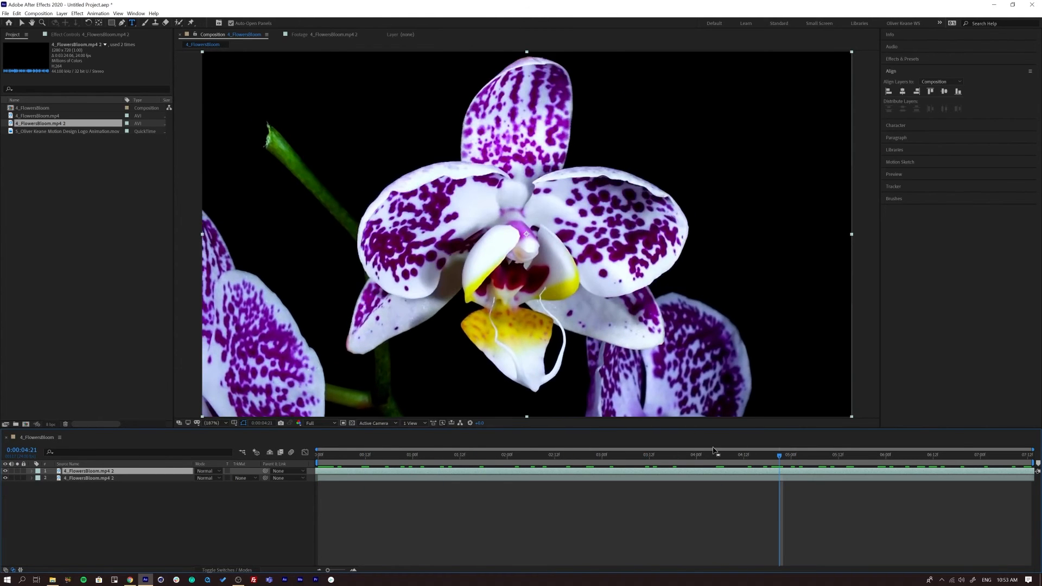
# - Try the Screen and Add blending modes on the upper flower layer, scrubbing the result to 0:00:04:01
pyautogui.click(208, 472)
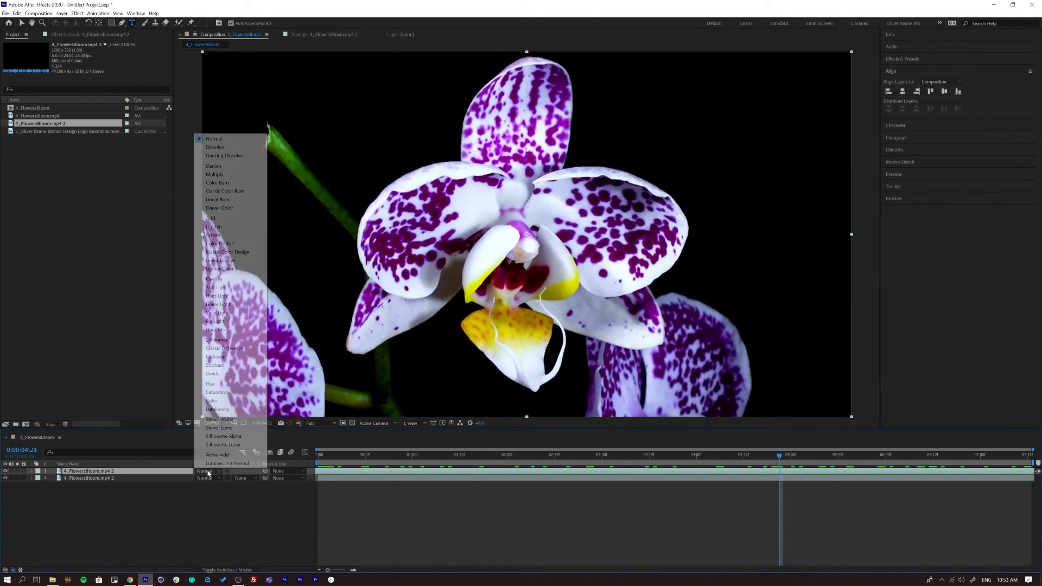
pyautogui.click(237, 235)
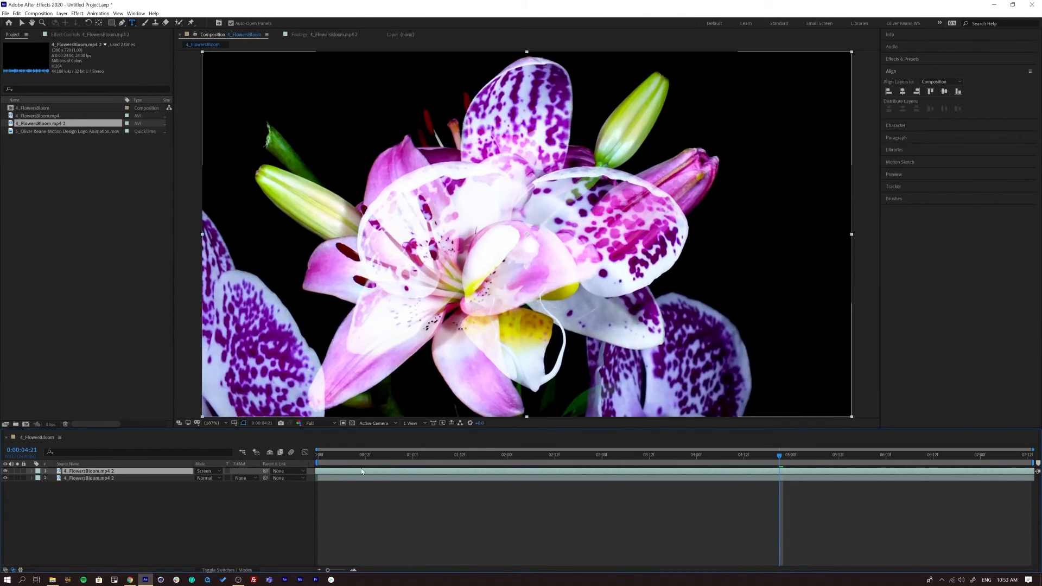
pyautogui.moveTo(320, 454); pyautogui.dragTo(776, 425)
pyautogui.click(209, 471)
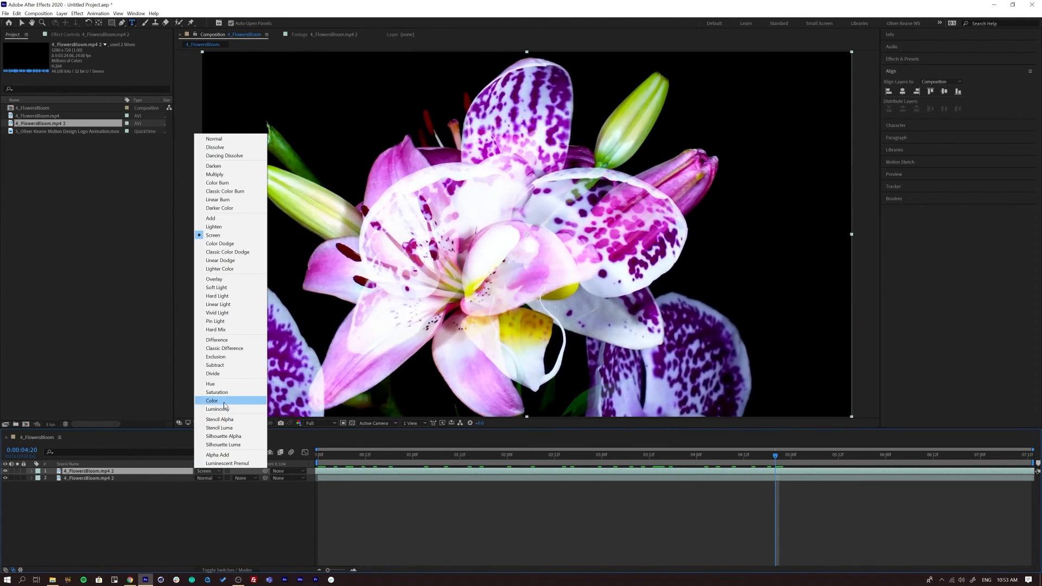
pyautogui.click(220, 218)
pyautogui.moveTo(351, 454); pyautogui.dragTo(700, 445)
# - Try the Multiply blending mode on the upper flower layer and preview the result from the start
pyautogui.click(211, 472)
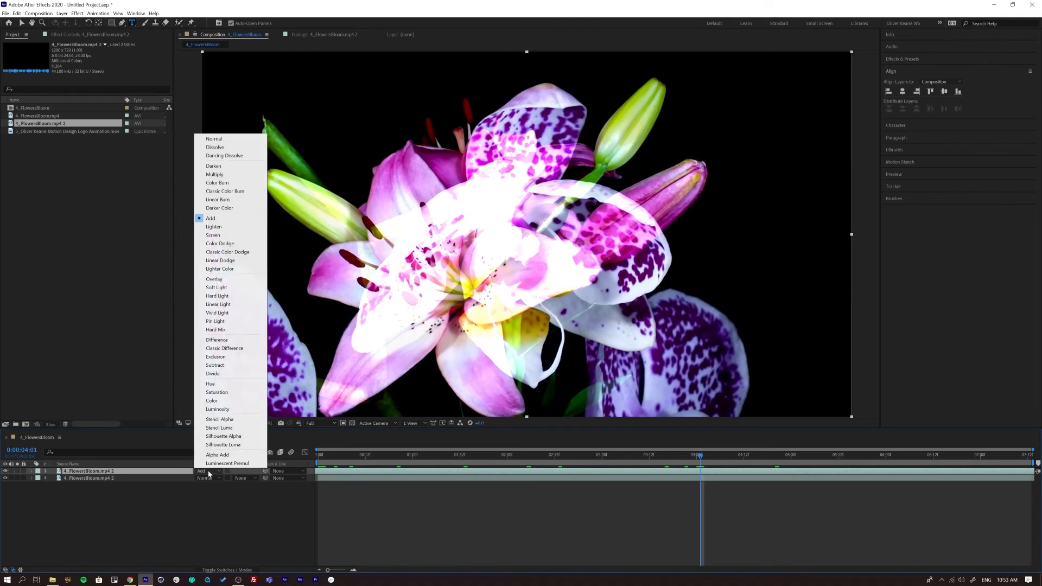
pyautogui.click(221, 176)
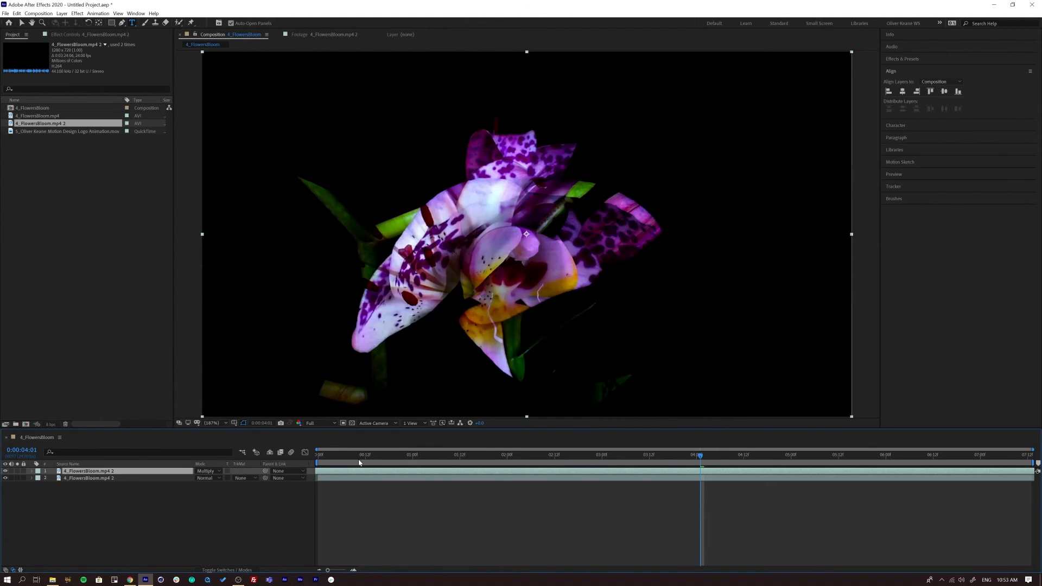
pyautogui.moveTo(328, 454); pyautogui.dragTo(819, 440)
pyautogui.press('space')
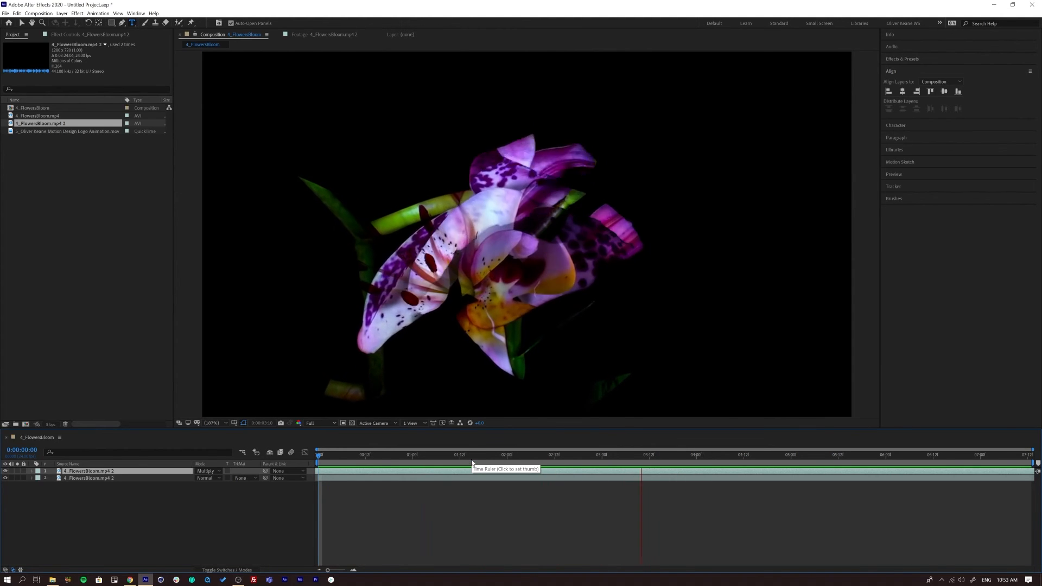
pyautogui.press('space')
# - Toggle the upper flower layer's visibility off and on to compare the Multiply blend with the footage underneath
pyautogui.click(5, 472)
pyautogui.click(5, 472)
pyautogui.click(5, 472)
pyautogui.click(4, 472)
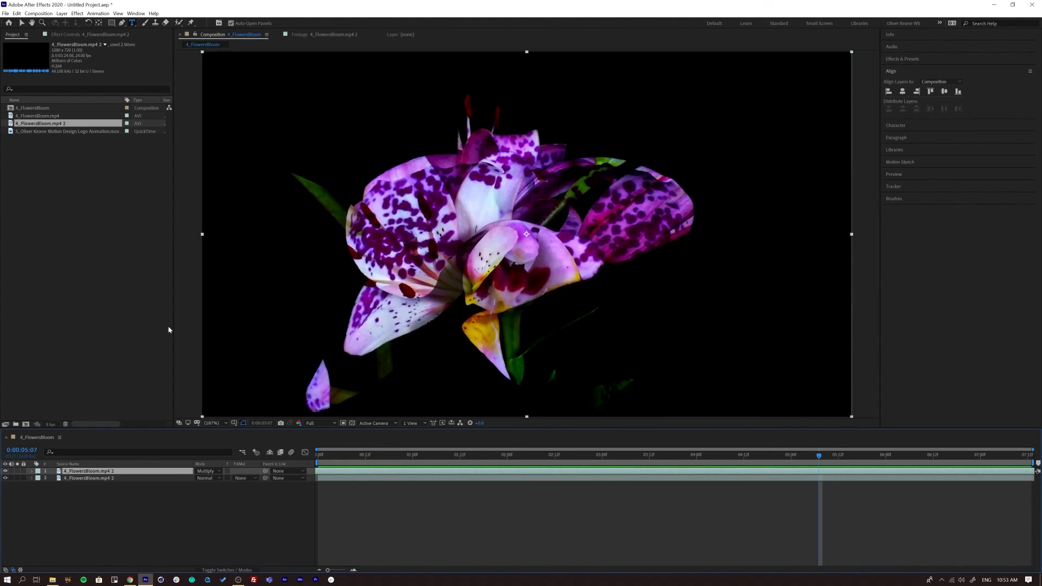
# - Try the Screen and Color blending modes on the upper flower layer, toggling its visibility and scrubbing the result to 0:00:05:14
pyautogui.click(208, 472)
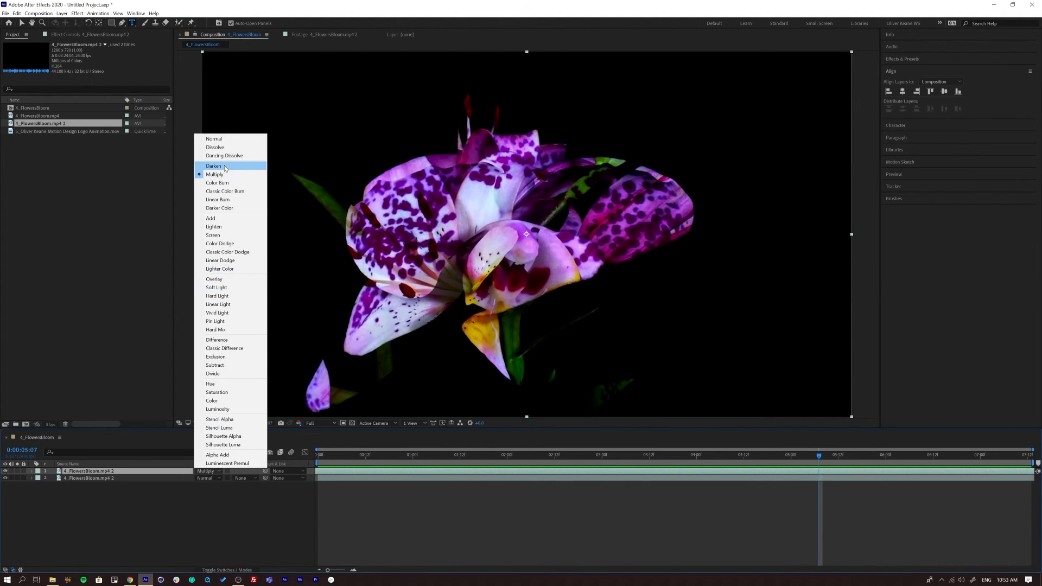
pyautogui.click(228, 238)
pyautogui.click(211, 471)
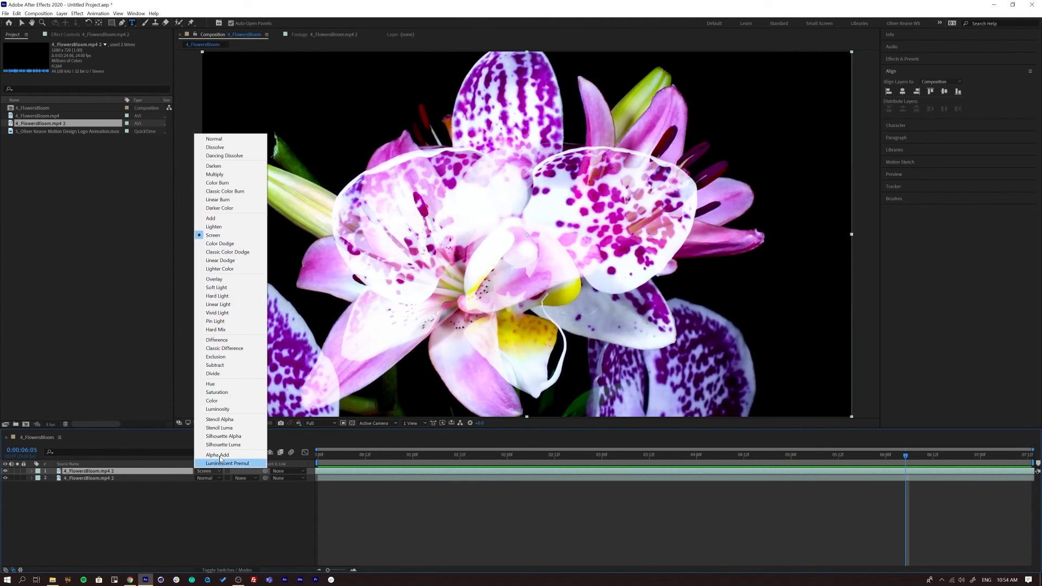
pyautogui.click(215, 400)
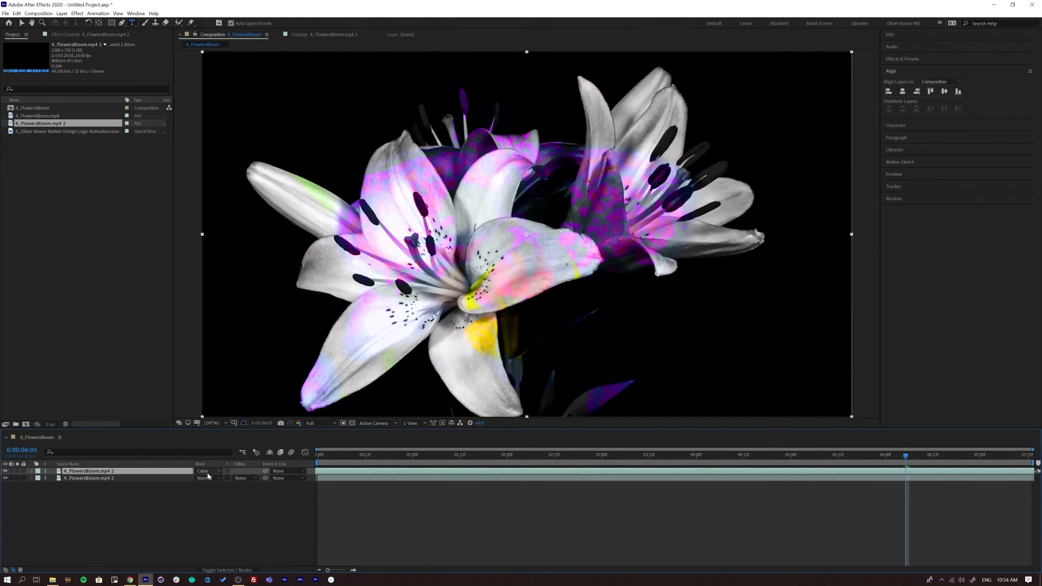
pyautogui.moveTo(336, 456); pyautogui.dragTo(792, 464)
pyautogui.click(5, 471)
pyautogui.click(5, 471)
pyautogui.moveTo(325, 457); pyautogui.dragTo(847, 464)
# - Try the Overlay and Color Burn blending modes on the upper flower layer and preview the Color Burn result
pyautogui.click(220, 471)
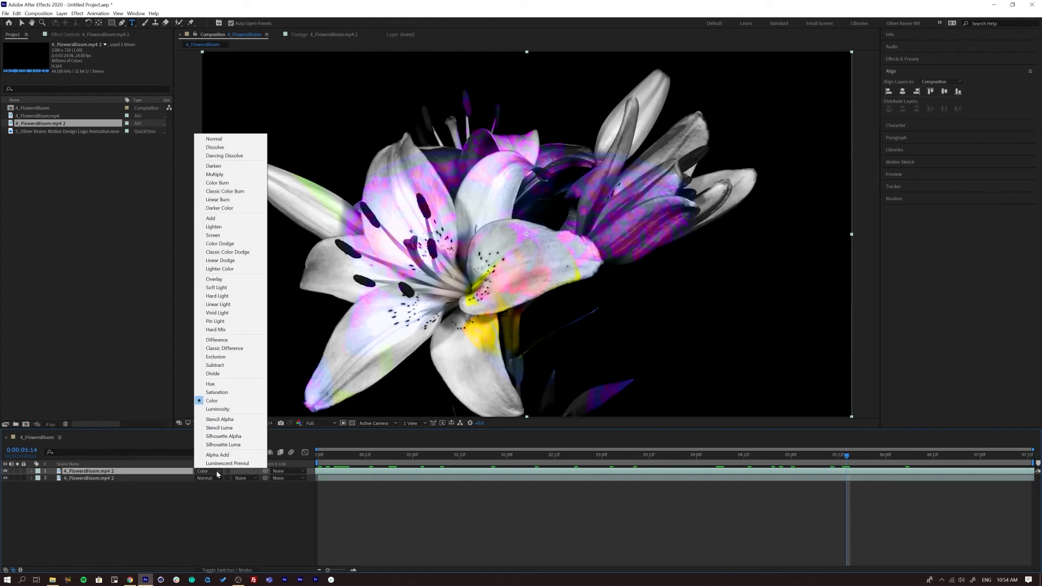
pyautogui.click(230, 281)
pyautogui.click(210, 471)
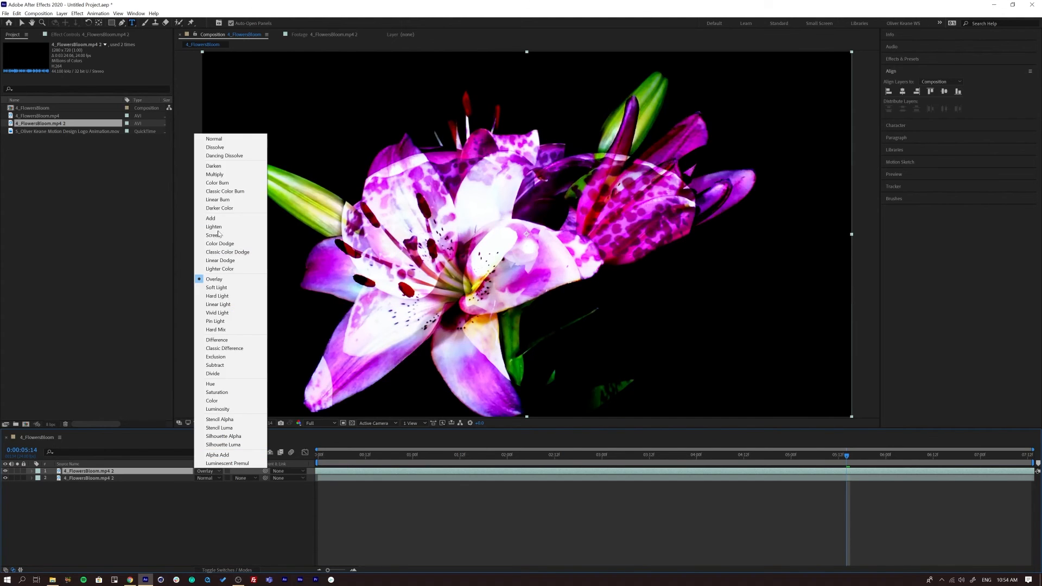
pyautogui.click(233, 182)
pyautogui.moveTo(331, 456); pyautogui.dragTo(293, 459)
pyautogui.moveTo(401, 480); pyautogui.dragTo(684, 503)
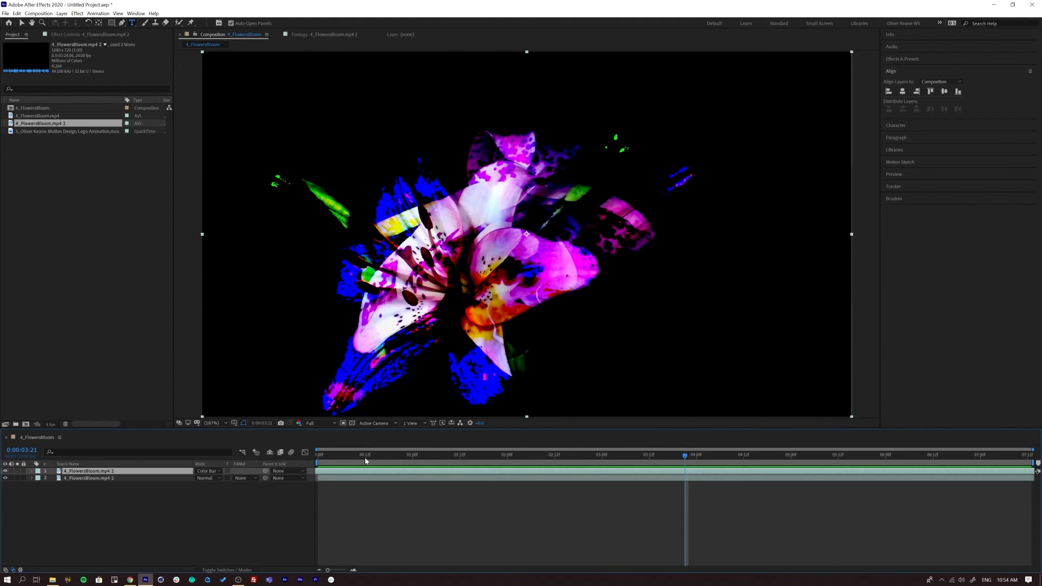
pyautogui.press('space')
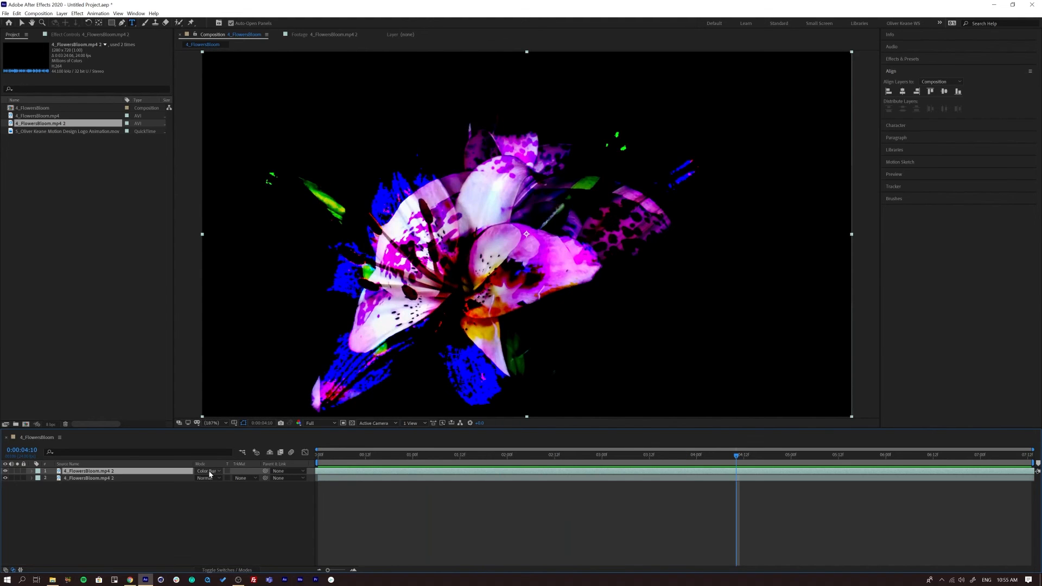
# - Try the Vivid Light blending mode on the upper flower layer and preview it from the start
pyautogui.click(210, 474)
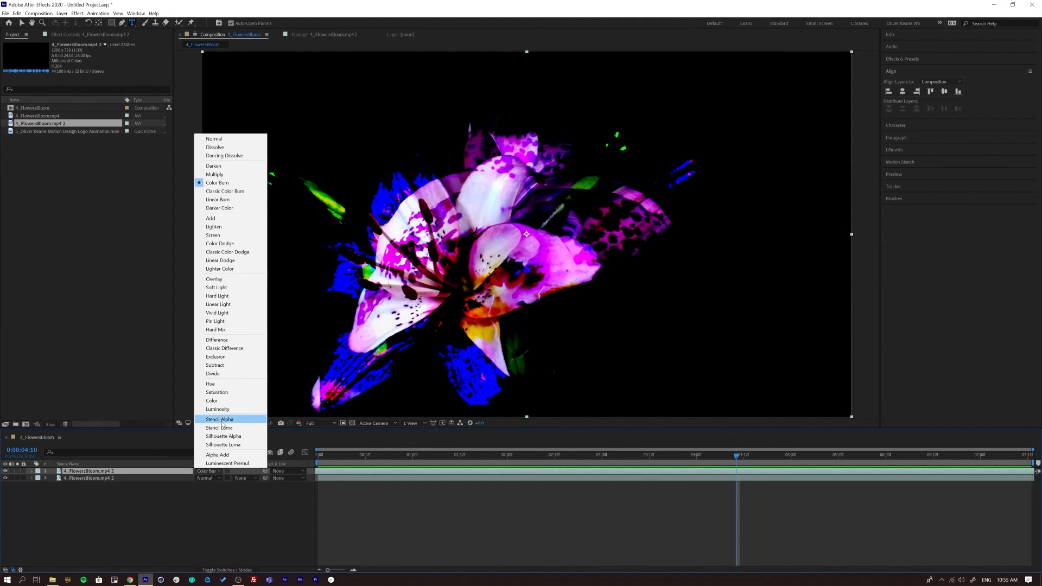
pyautogui.click(225, 308)
pyautogui.press('space')
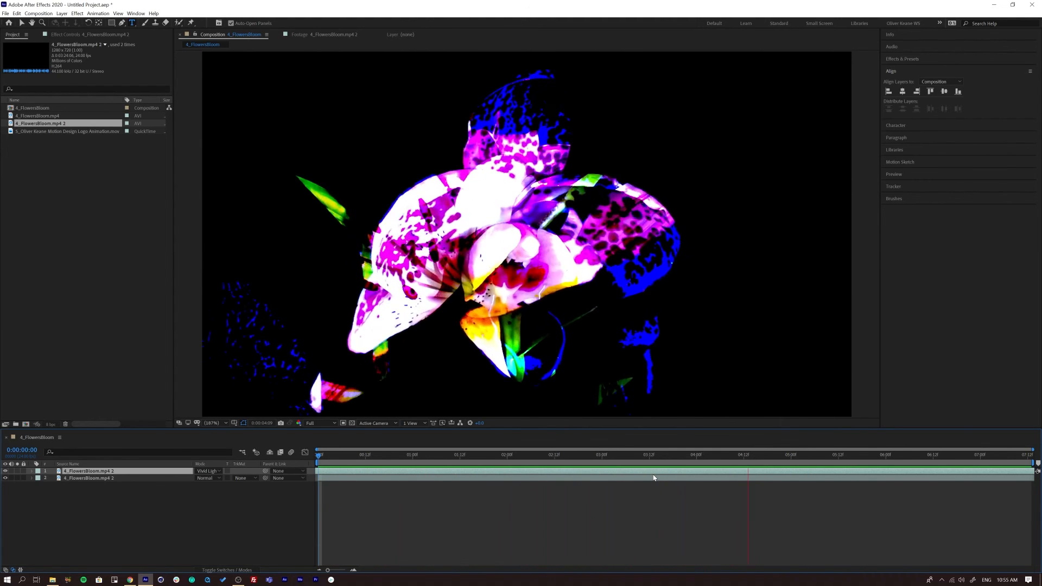
pyautogui.press('space')
# - Scrub repeatedly through the Vivid Light blend from the start of the composition, ending at 0:00:03:14
pyautogui.moveTo(406, 456); pyautogui.dragTo(320, 488)
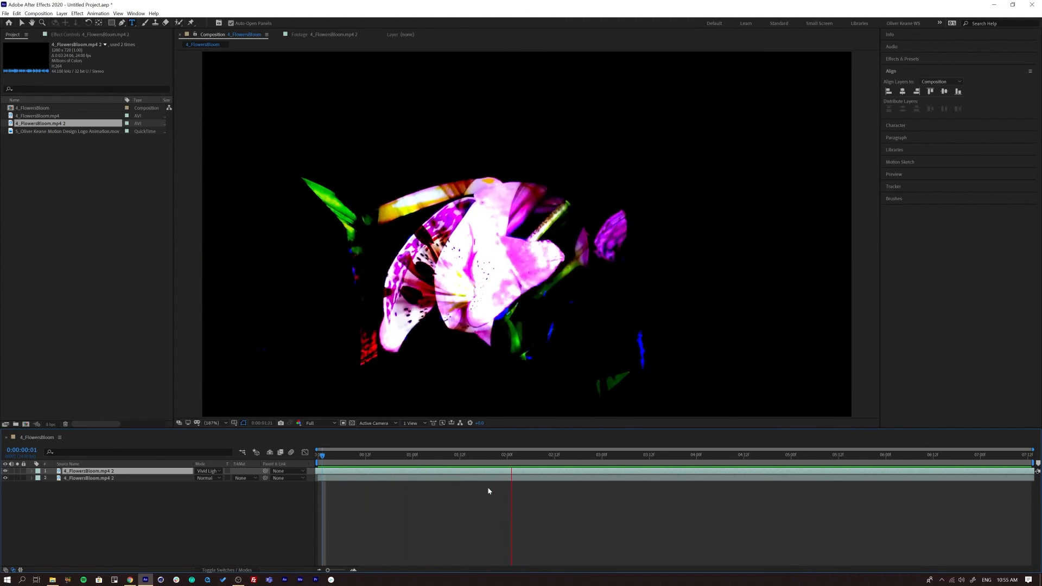
pyautogui.moveTo(438, 455); pyautogui.dragTo(849, 471)
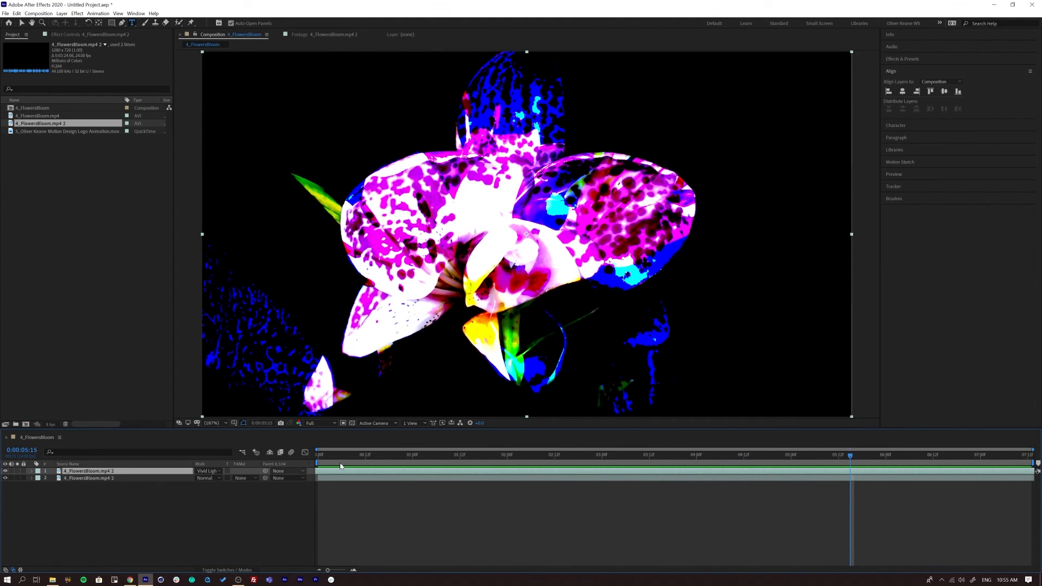
pyautogui.moveTo(316, 460); pyautogui.dragTo(866, 472)
pyautogui.click(17, 471)
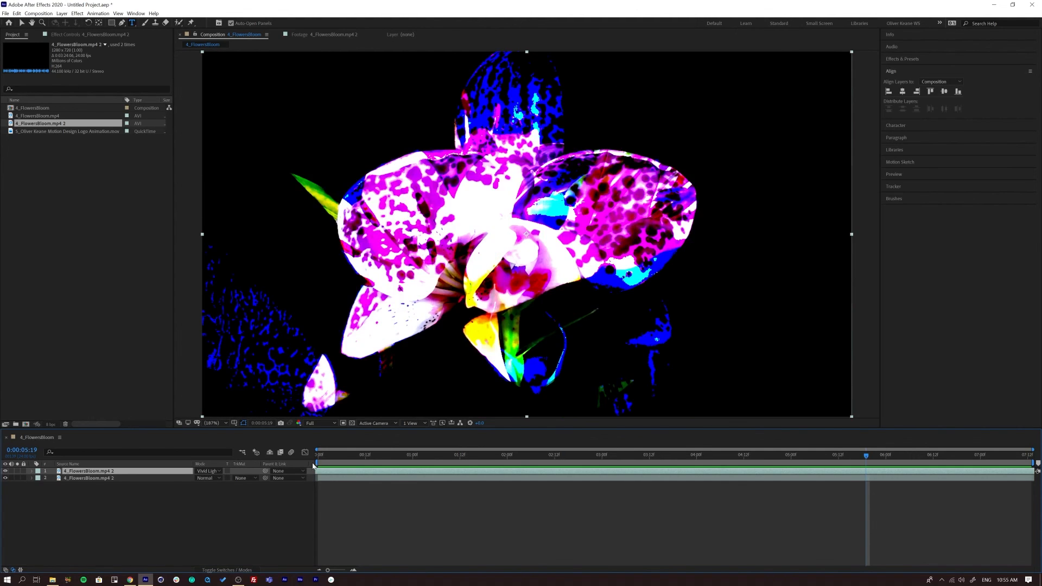
pyautogui.moveTo(351, 458); pyautogui.dragTo(656, 460)
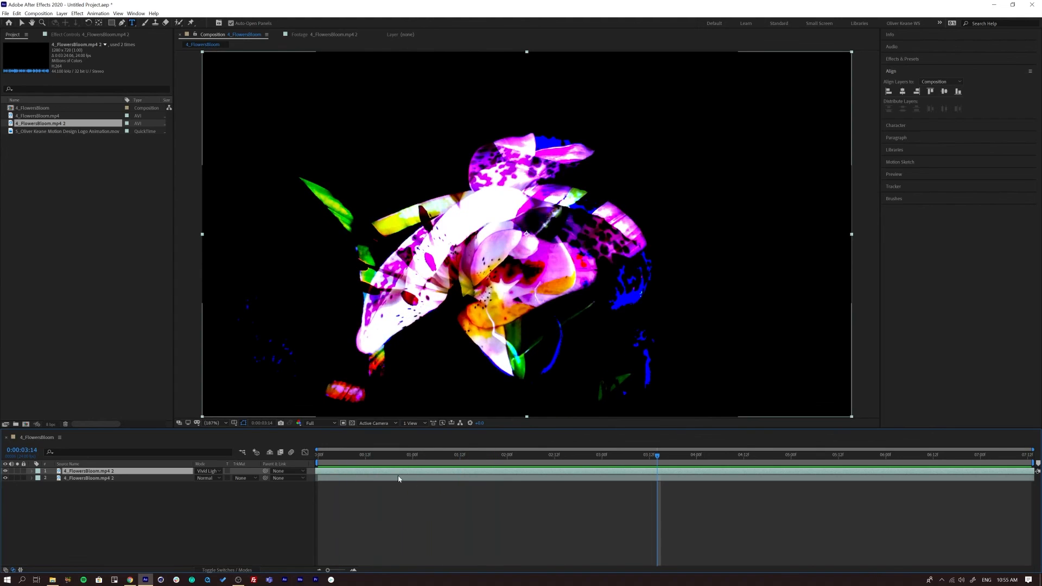
# - Try the Overlay and Screen blending modes on the upper flower layer, checking the Screen result at 0:00:06:10
pyautogui.click(209, 471)
pyautogui.click(212, 304)
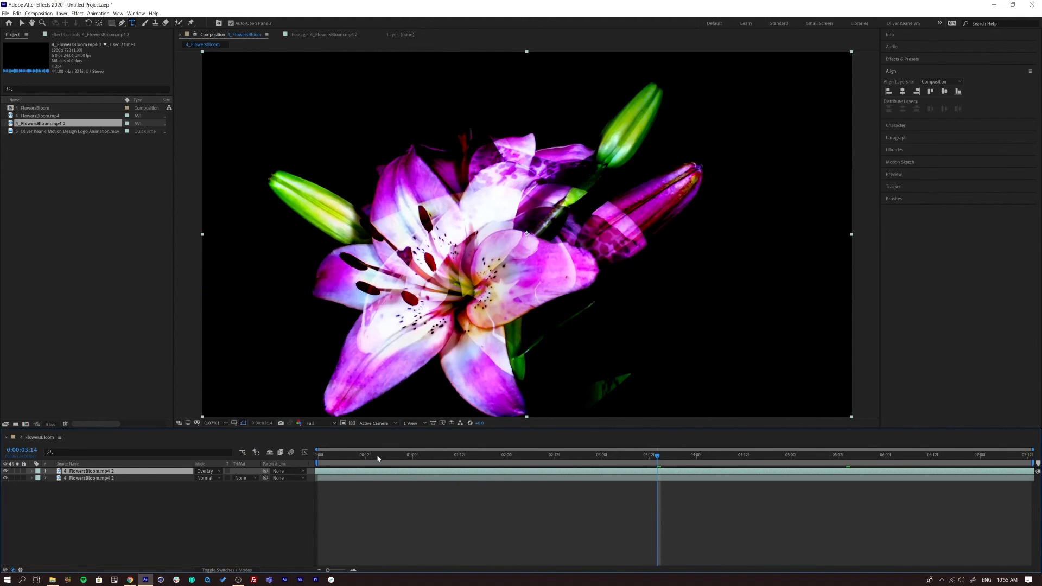
pyautogui.press('space')
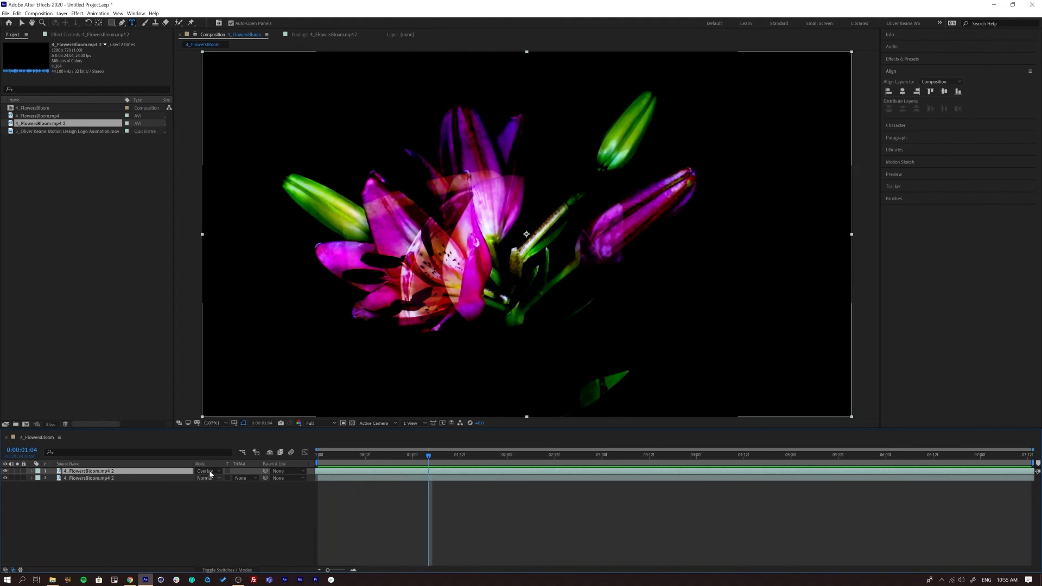
pyautogui.click(211, 472)
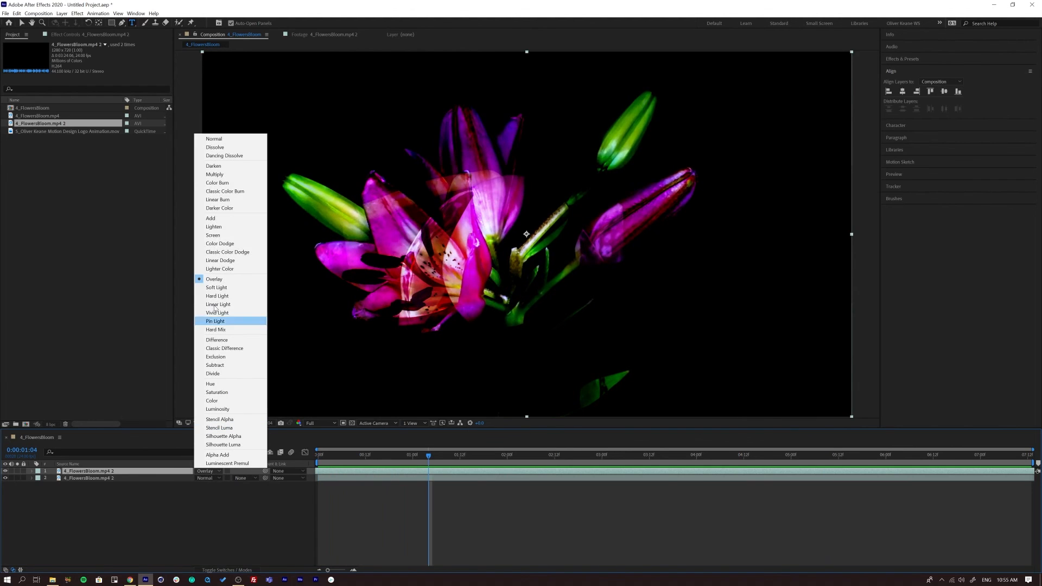
pyautogui.click(220, 236)
pyautogui.click(925, 455)
# - Set the upper flower layer's blending mode to Multiply and preview the composition from the start
pyautogui.click(207, 471)
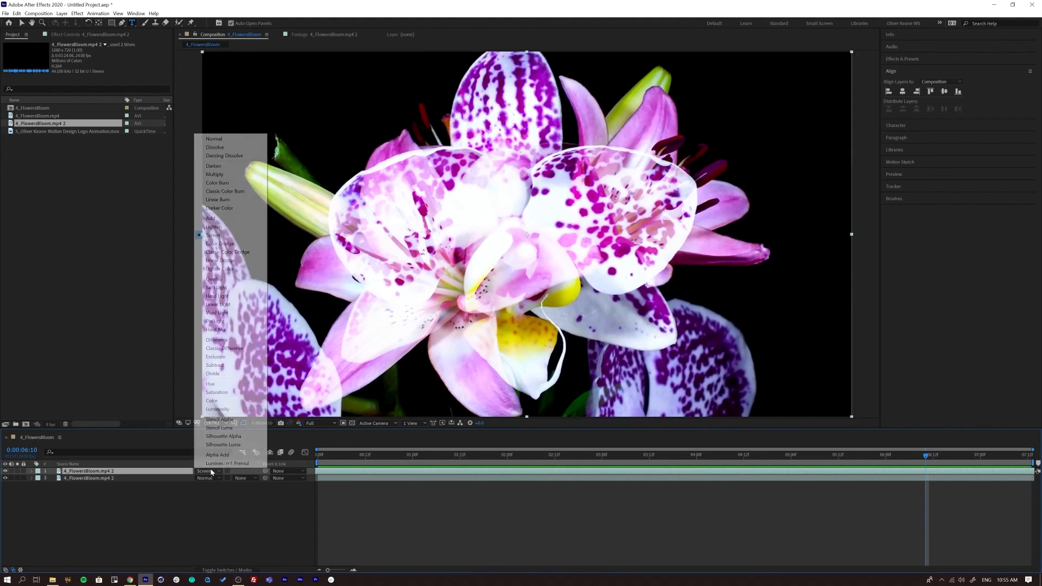
pyautogui.click(213, 175)
pyautogui.moveTo(350, 456); pyautogui.dragTo(318, 457)
pyautogui.press('space')
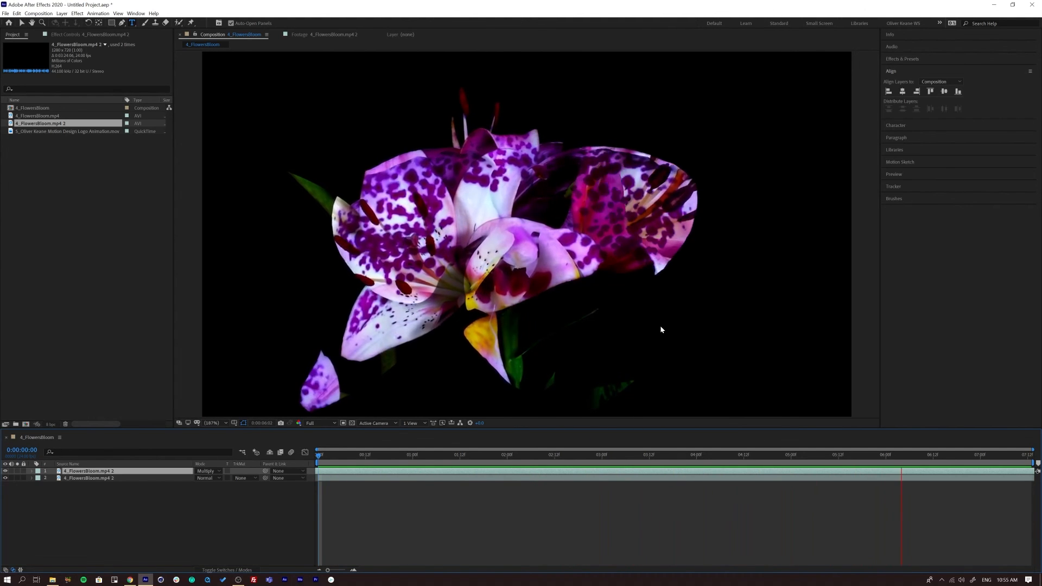
pyautogui.press('space')
pyautogui.moveTo(319, 457); pyautogui.dragTo(264, 476)
pyautogui.press('space')
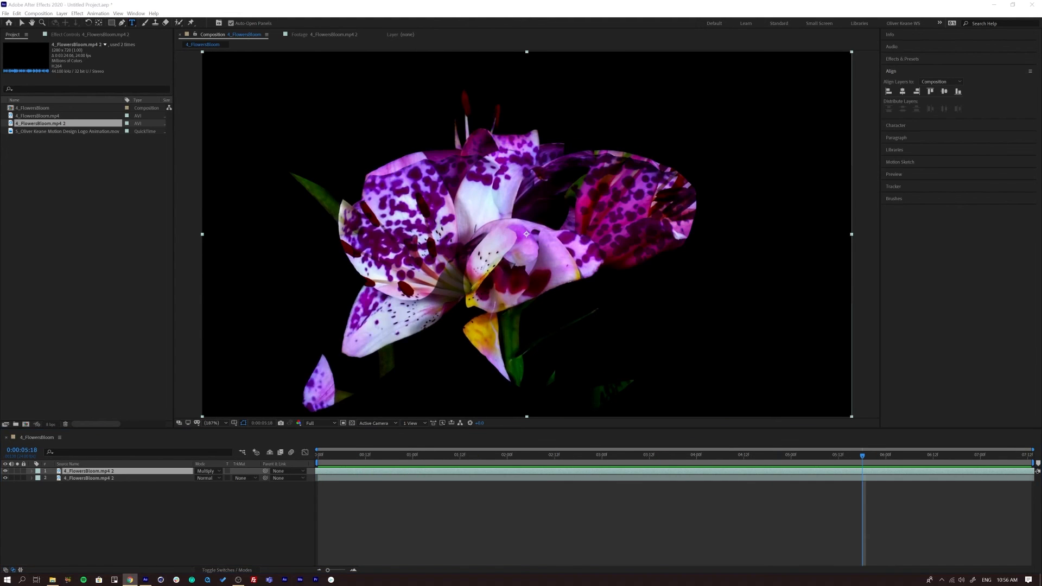